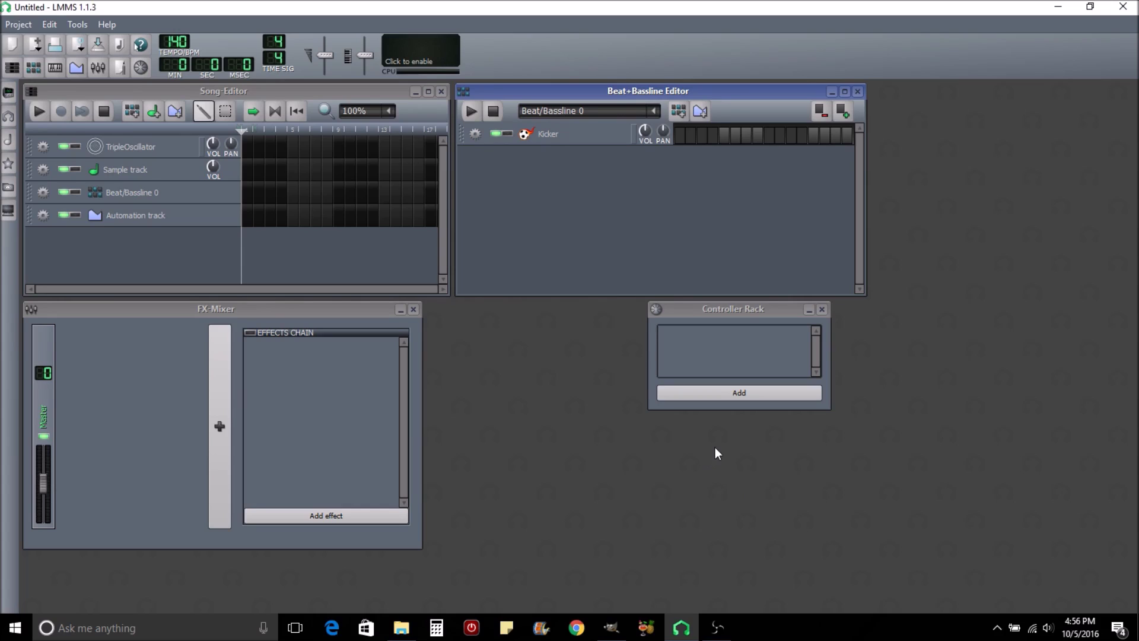
Close the Controller Rack and FX-Mixer, centre the Beat+Bassline Editor, and begin renaming Beat/Bassline 0
left_click(822, 309)
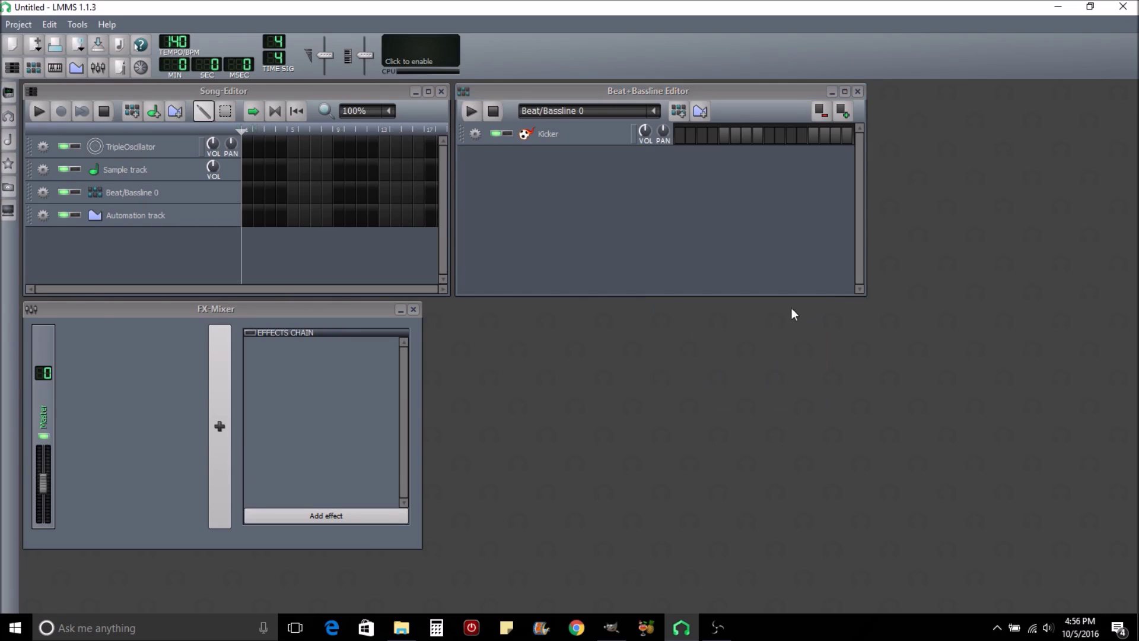
left_click(413, 309)
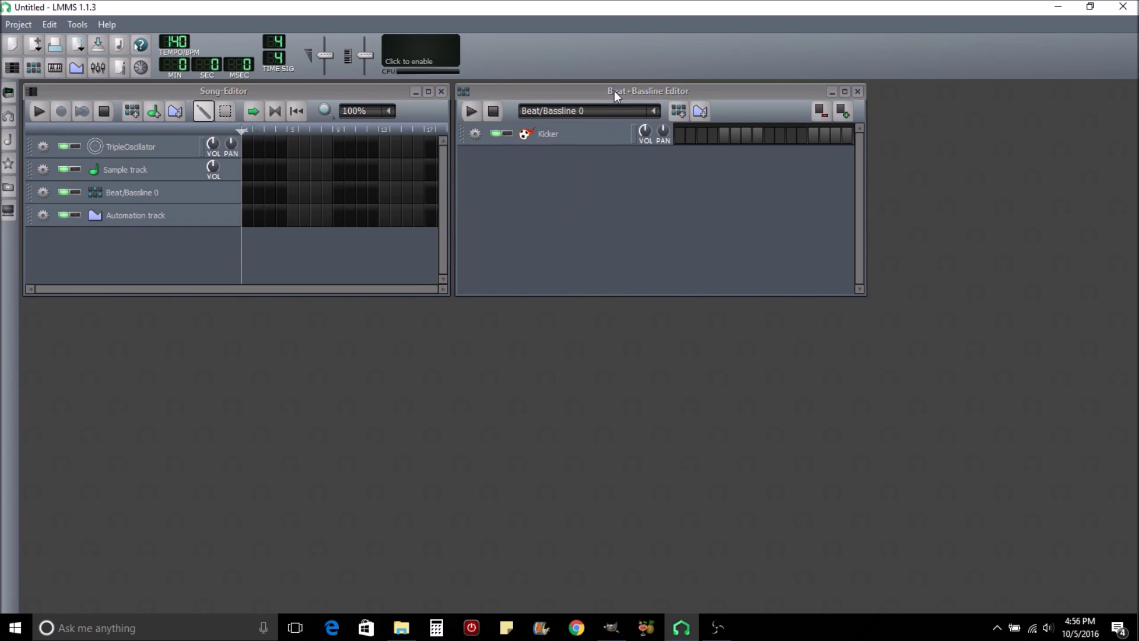
left_click_drag(614, 90, 447, 188)
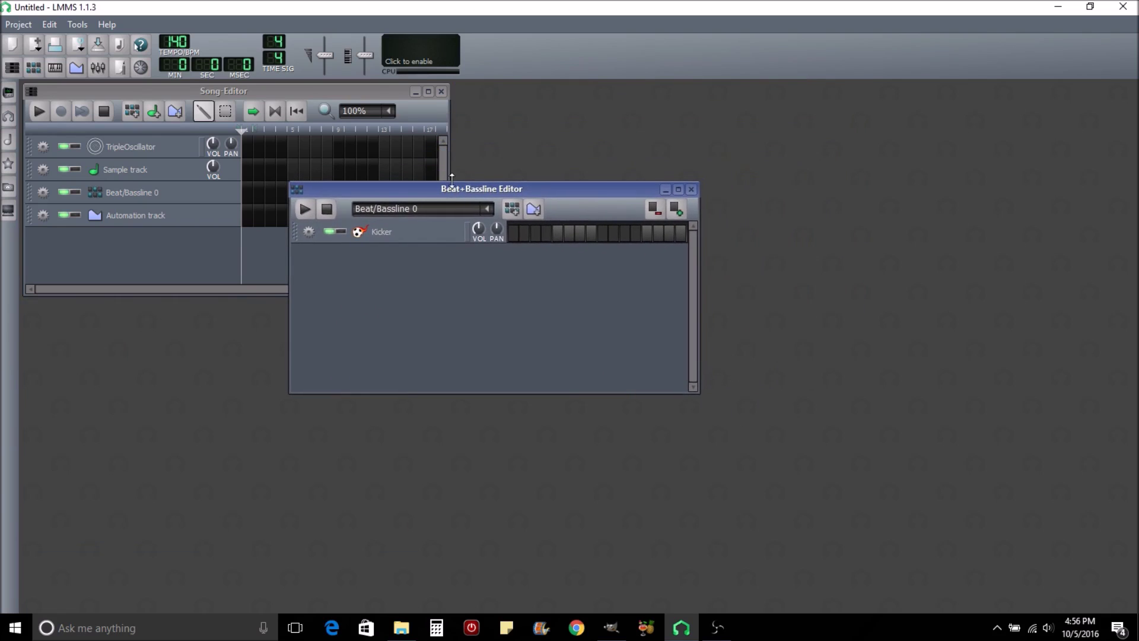
double_click(127, 195)
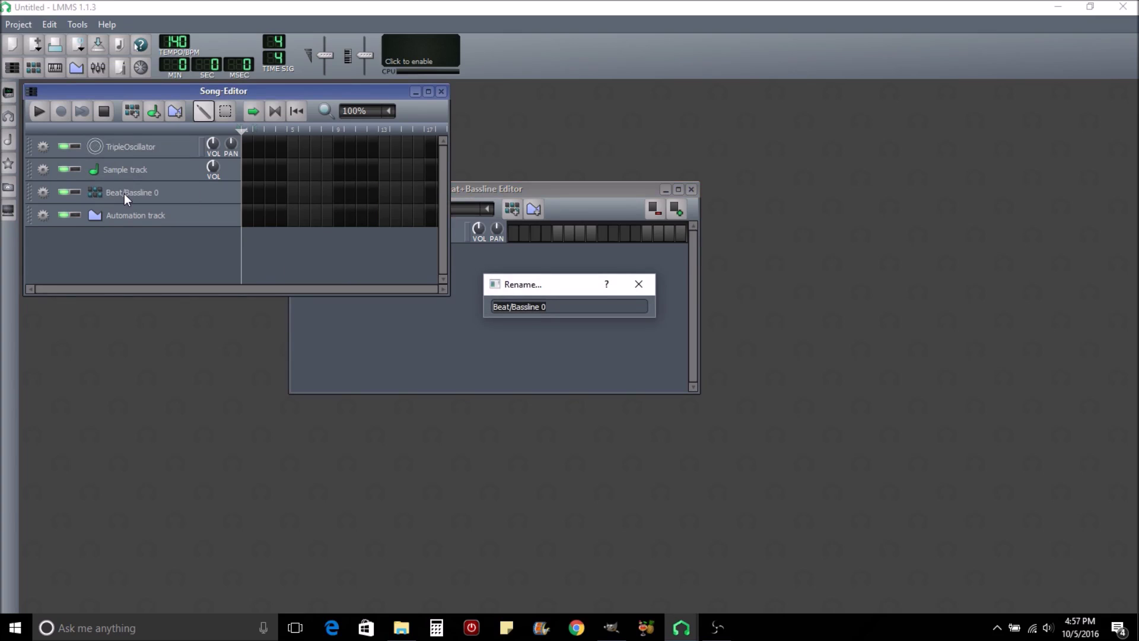
Replace the Beat/Bassline 0 name with 'DRUMS !' and raise the Beat+Bassline Editor
key("ctrl+a")
type("DRUMS")
type(" 1")
key("Return")
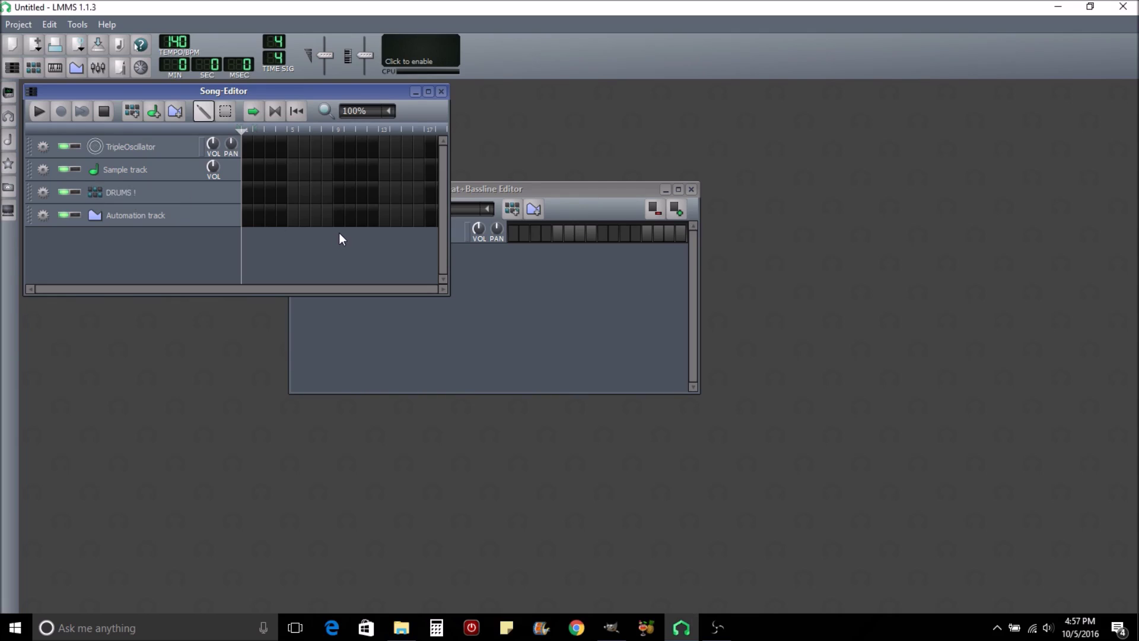
left_click(489, 188)
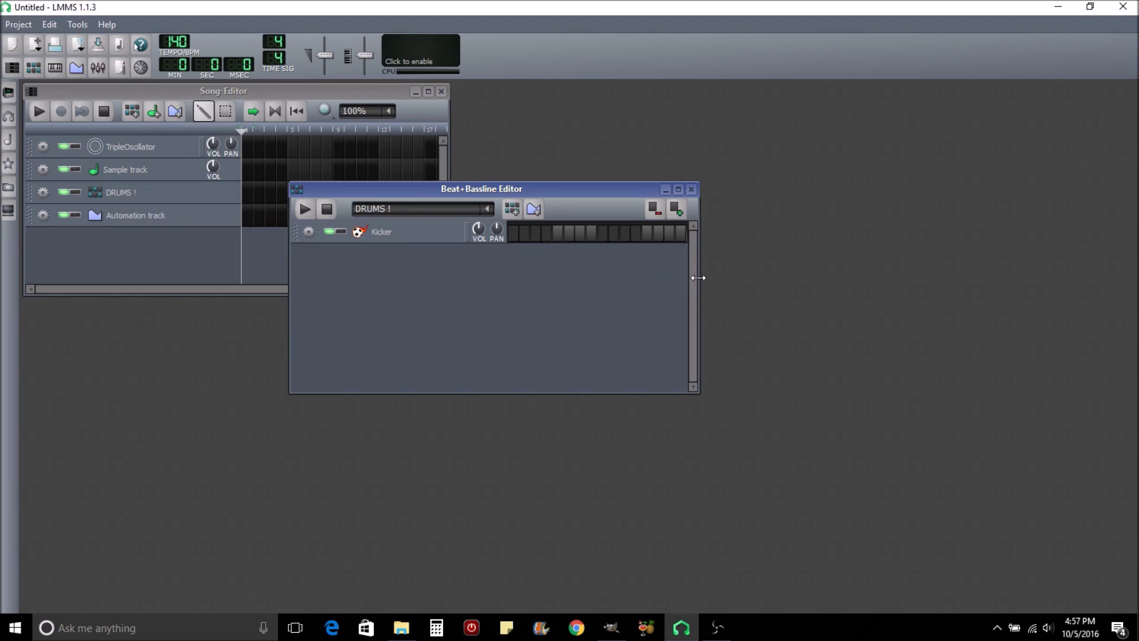
Widen the Beat+Bassline Editor, start playback, and put Kicker hits on steps 1, 5, 9 and 13
left_click_drag(698, 278, 912, 303)
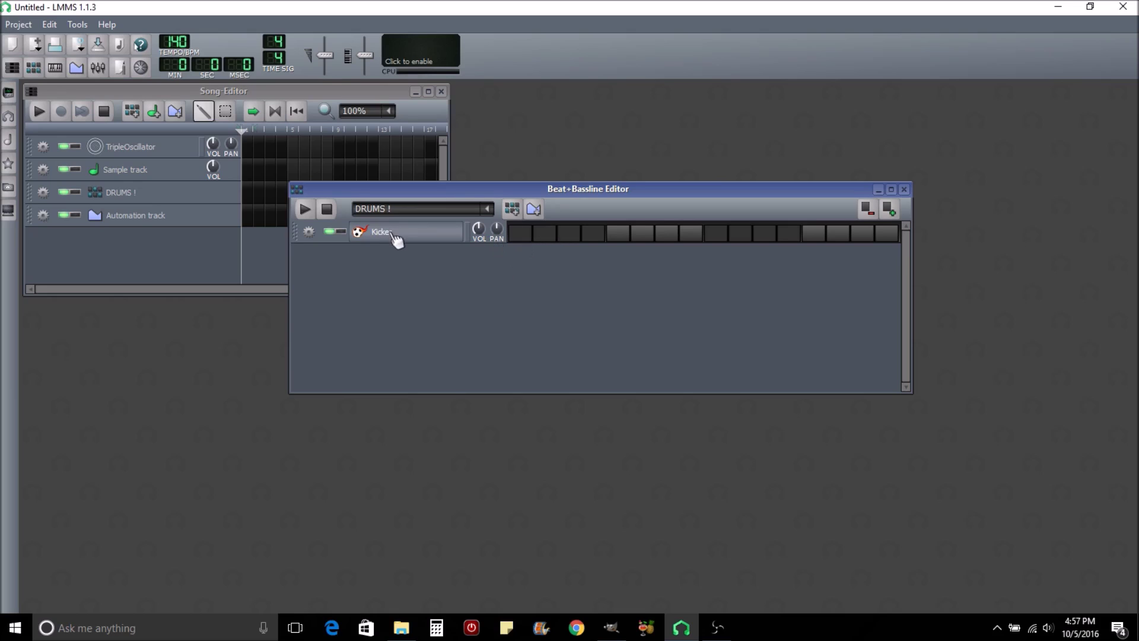
left_click(520, 233)
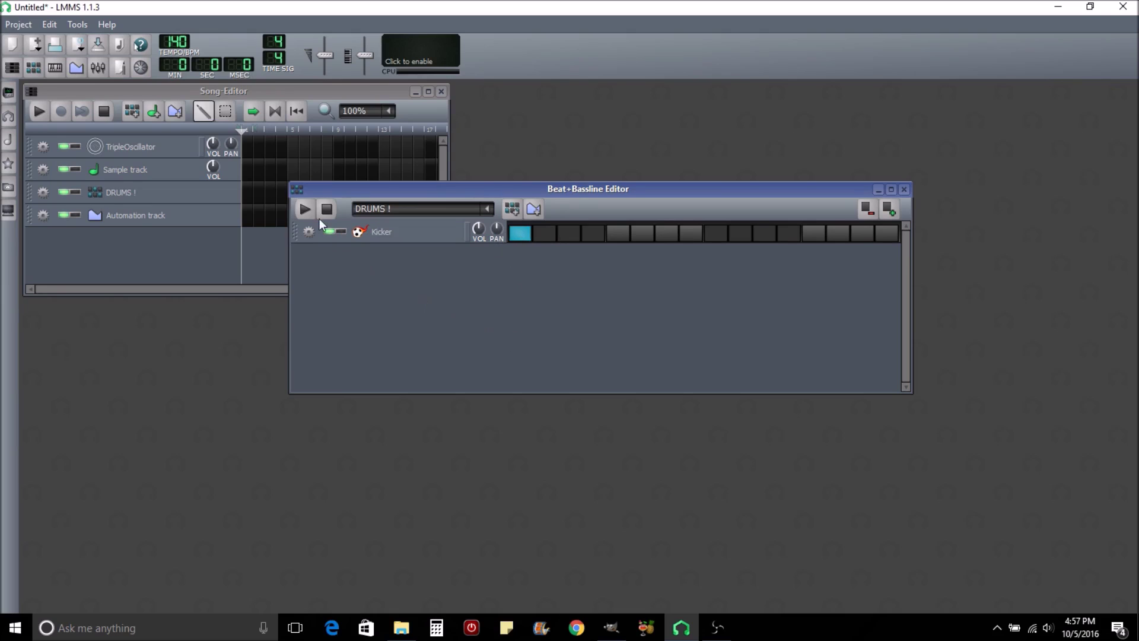
left_click(306, 210)
left_click(616, 234)
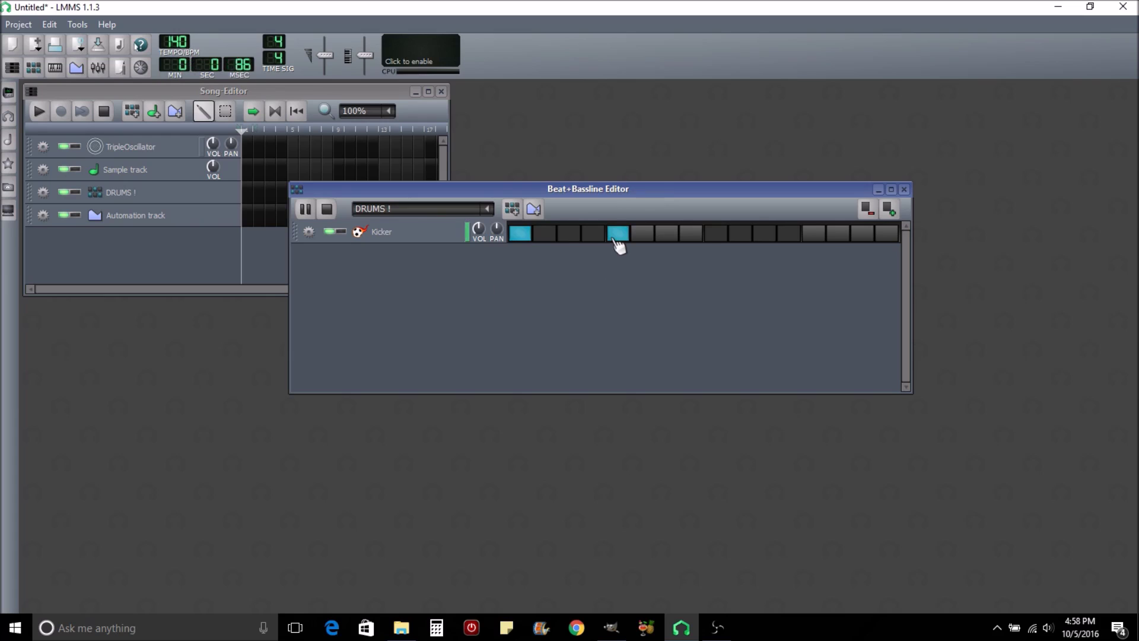
left_click(717, 236)
left_click(820, 236)
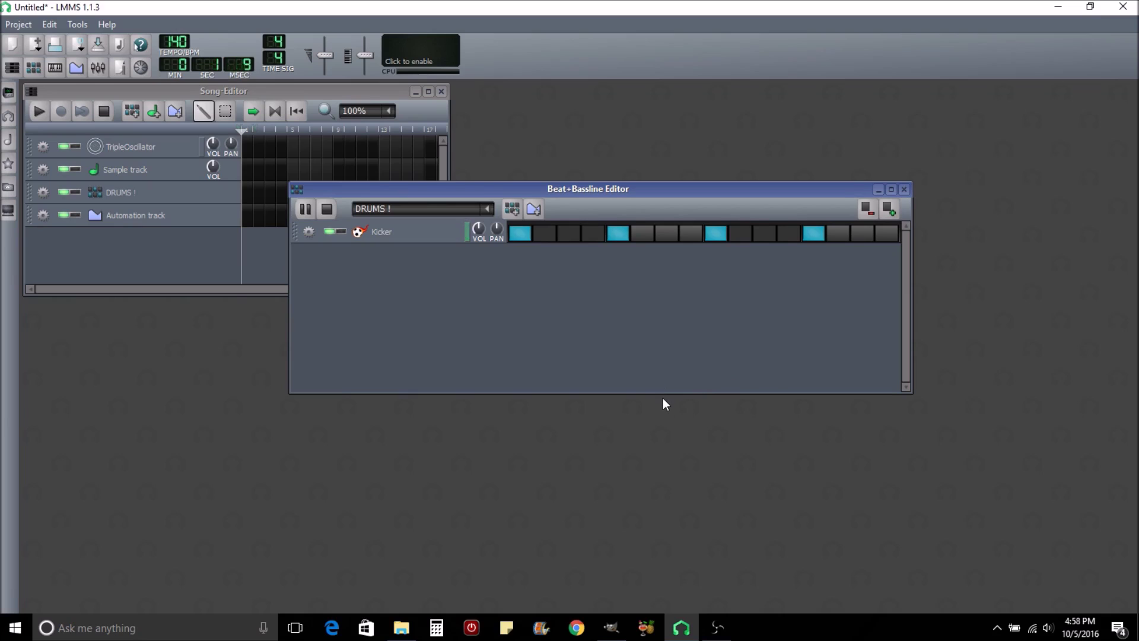
Set the tempo to 70 BPM, then change it to 100 BPM, and stop playback
double_click(177, 43)
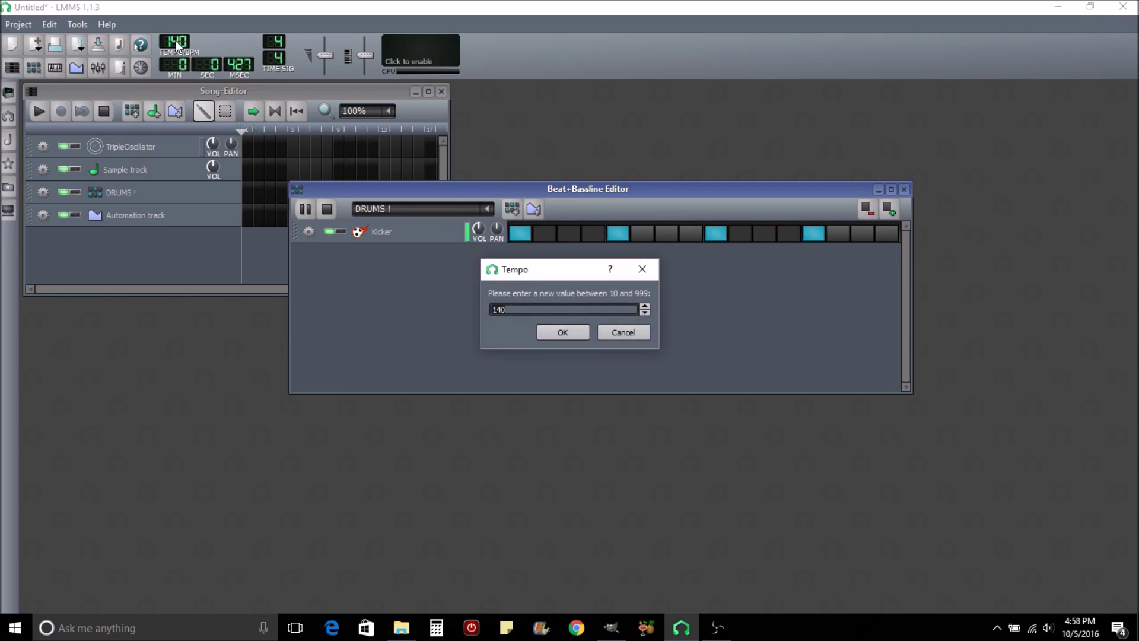
type("70")
key("Return")
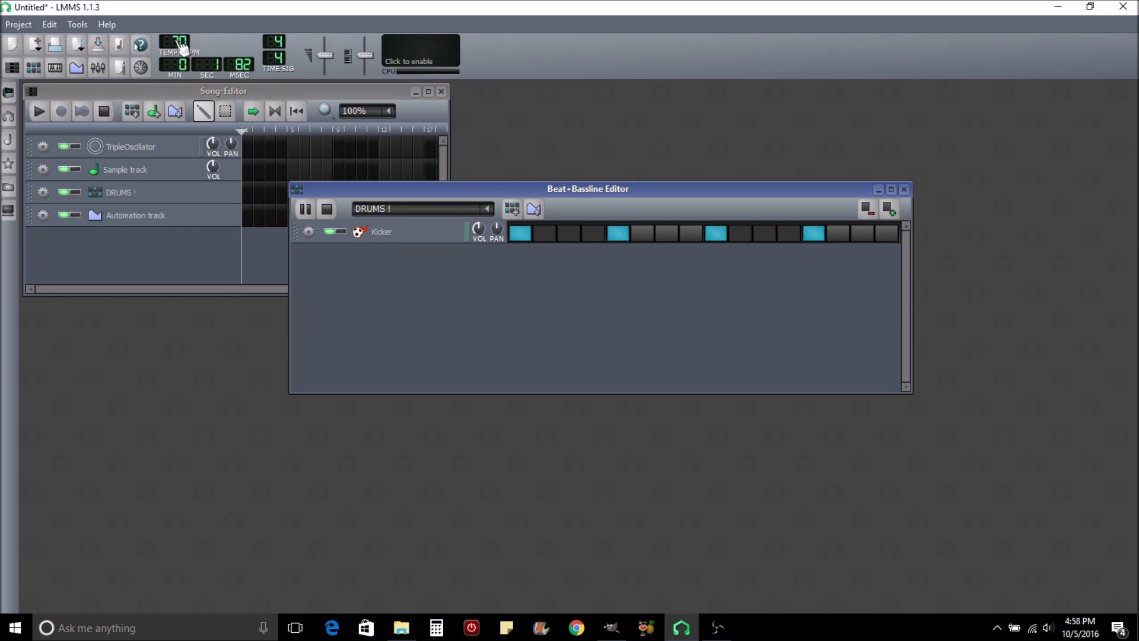
double_click(176, 40)
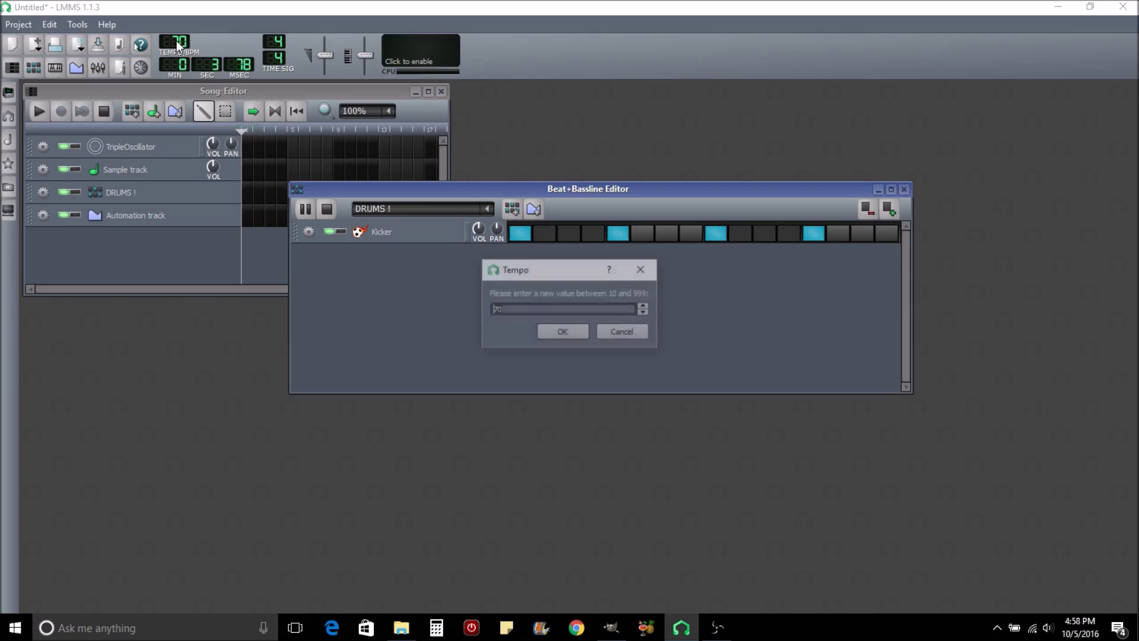
type("100")
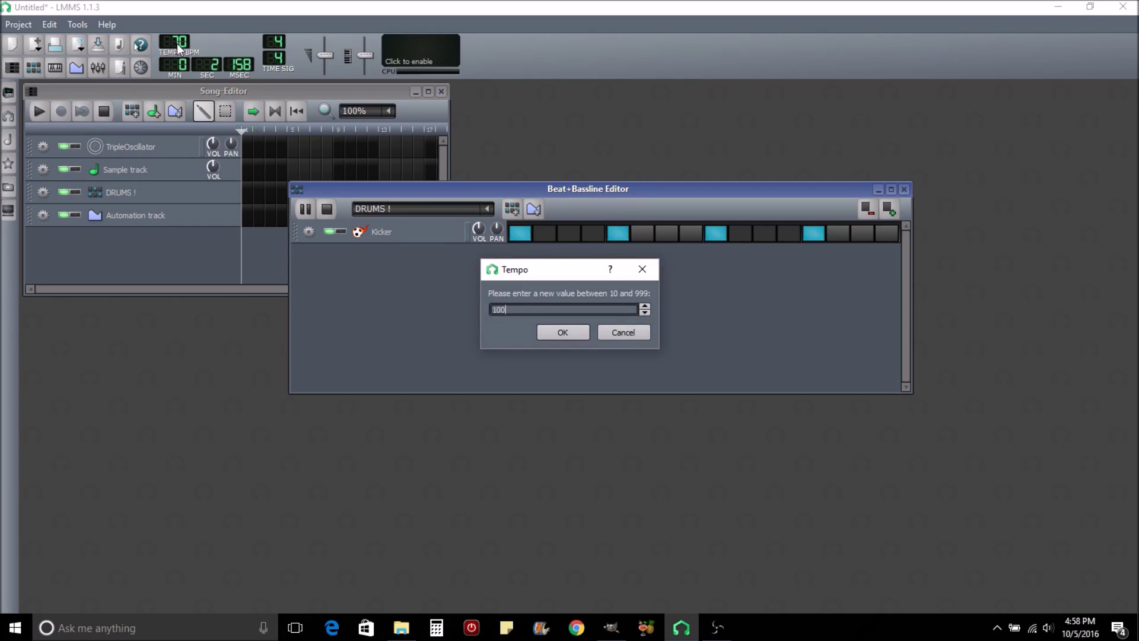
key("Return")
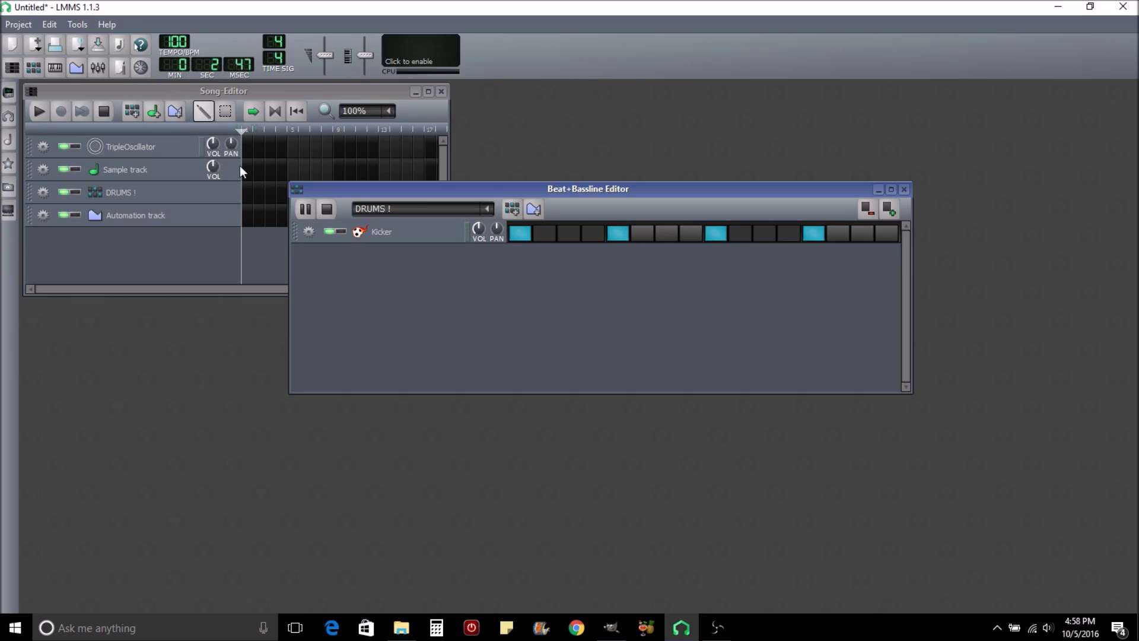
left_click(327, 209)
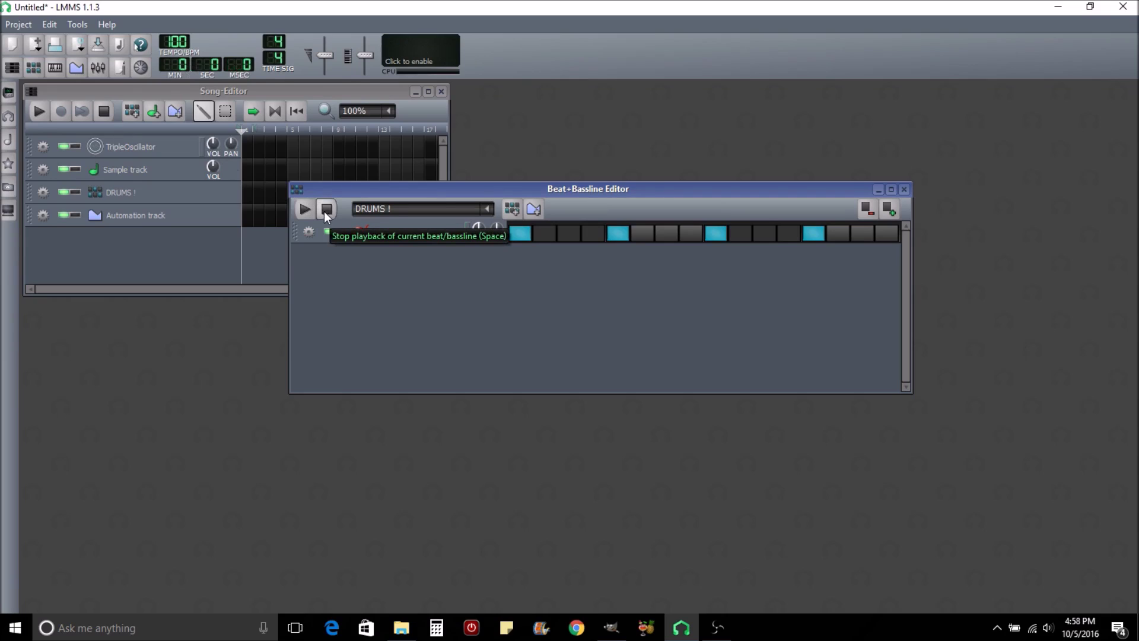
Browse My samples to the drumsynth > tr77 folder and select Tr77_kick.ds
left_click(9, 146)
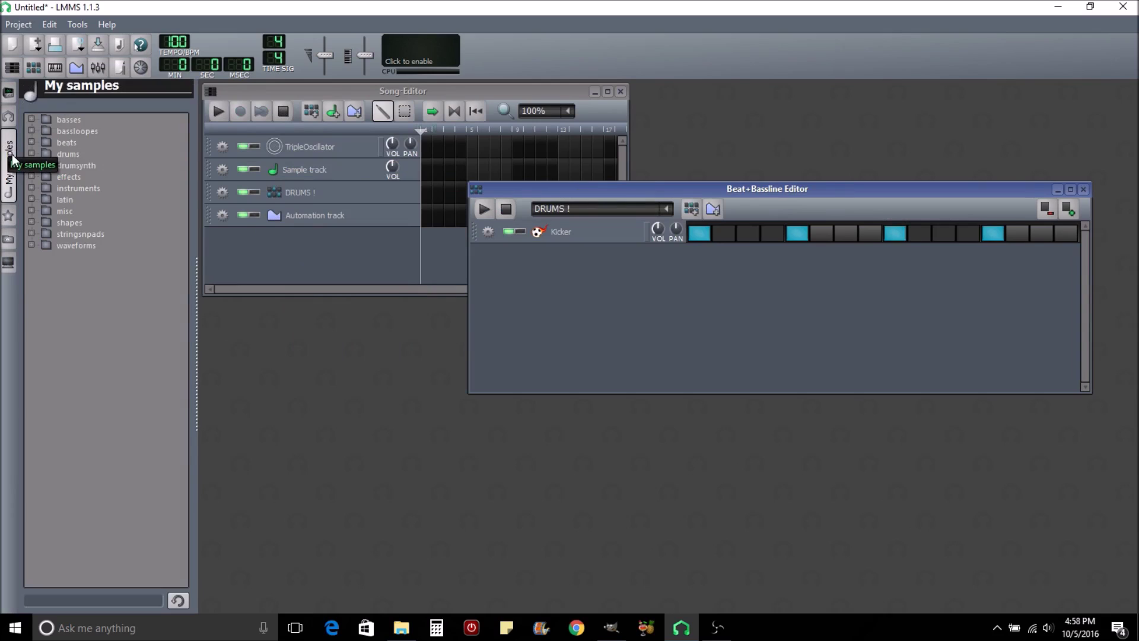
double_click(63, 153)
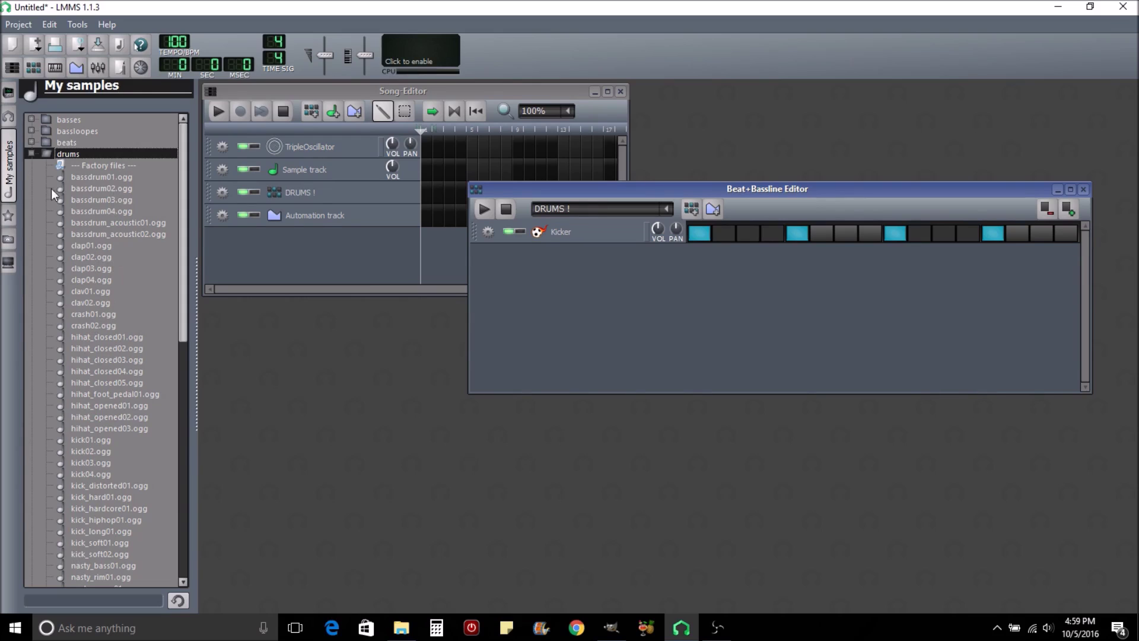
left_click(33, 153)
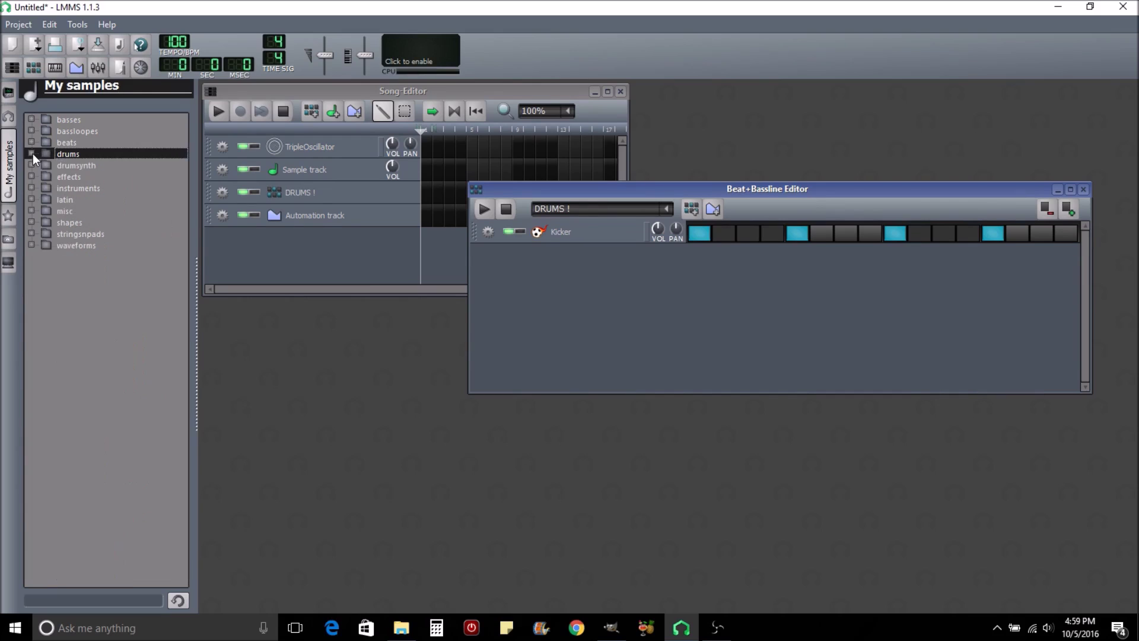
double_click(83, 166)
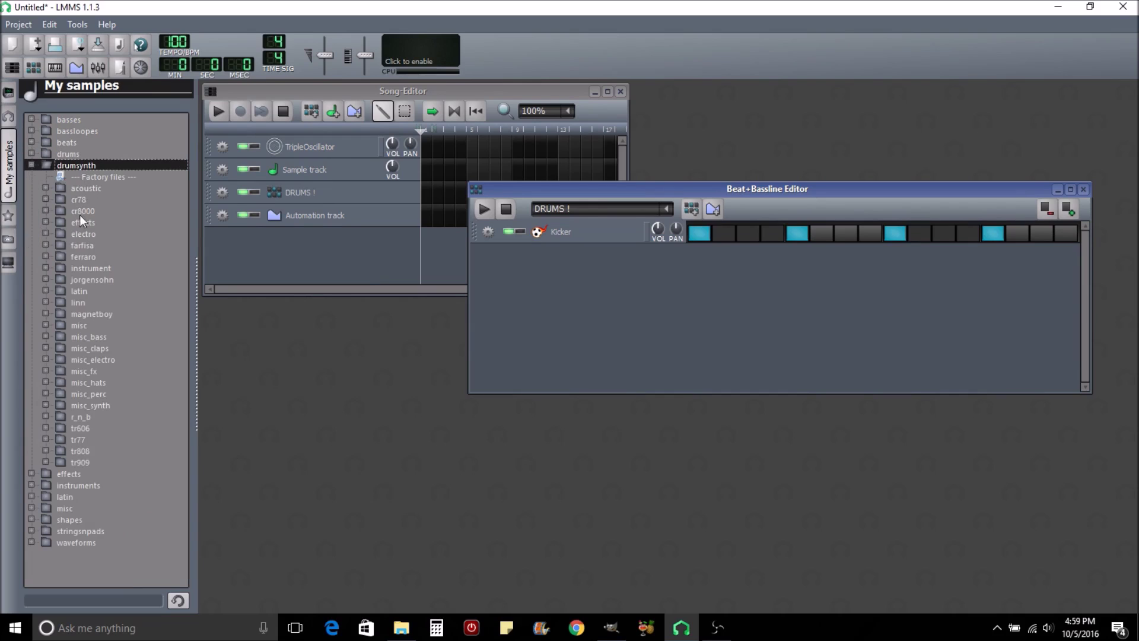
double_click(79, 440)
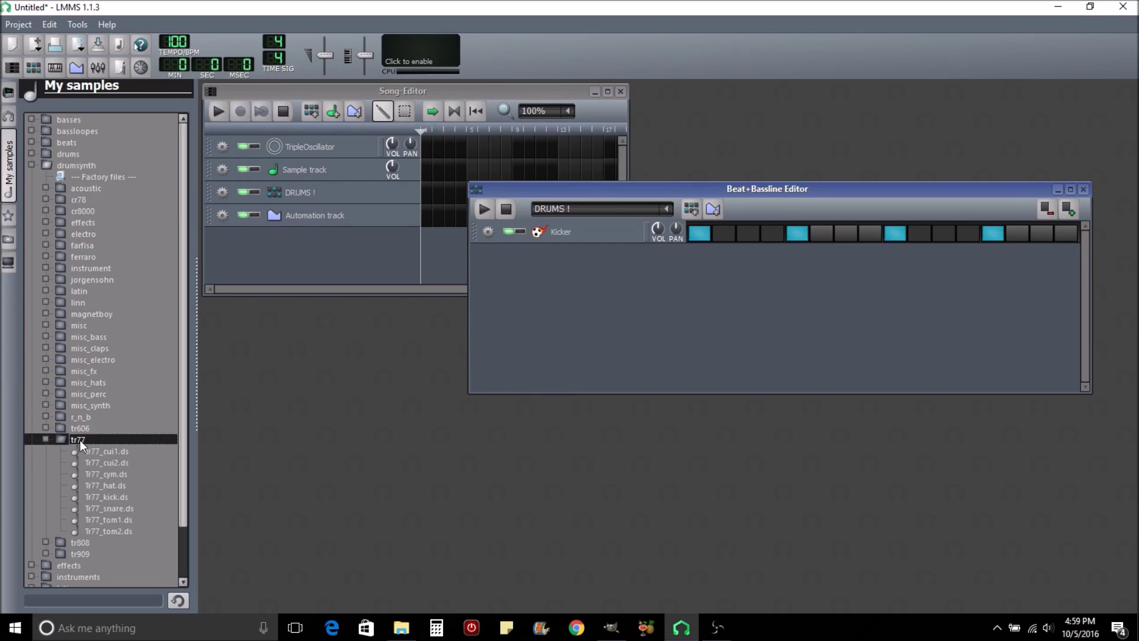
left_click(112, 497)
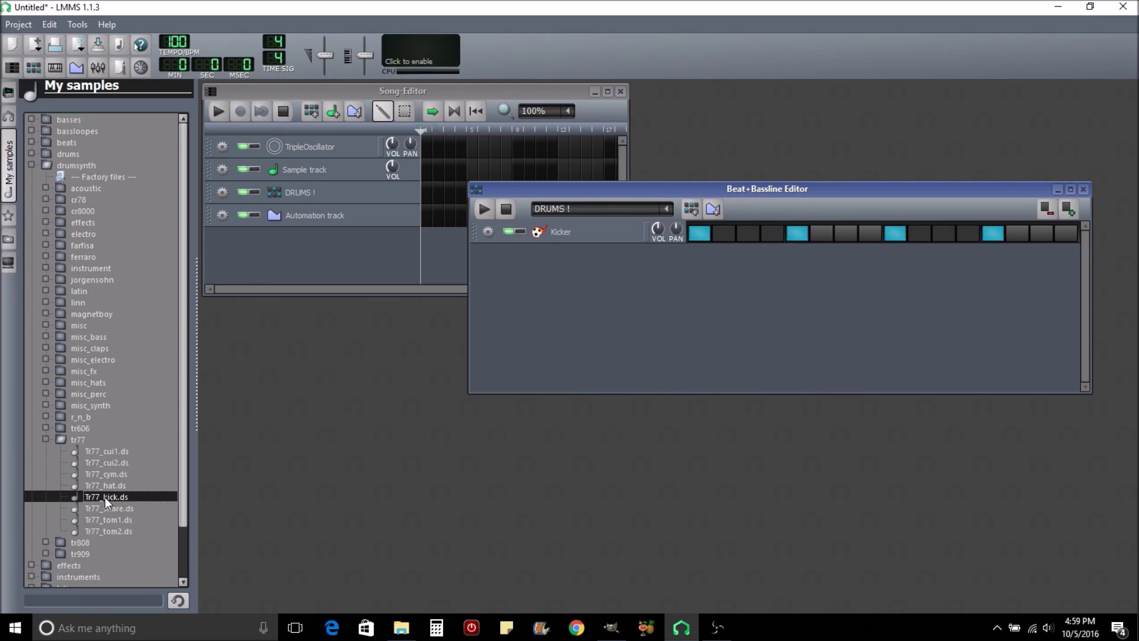
Add Tr77_kick.ds and Tr77_hat.ds as new rows below Kicker in the DRUMS ! pattern
left_click_drag(524, 279, 521, 284)
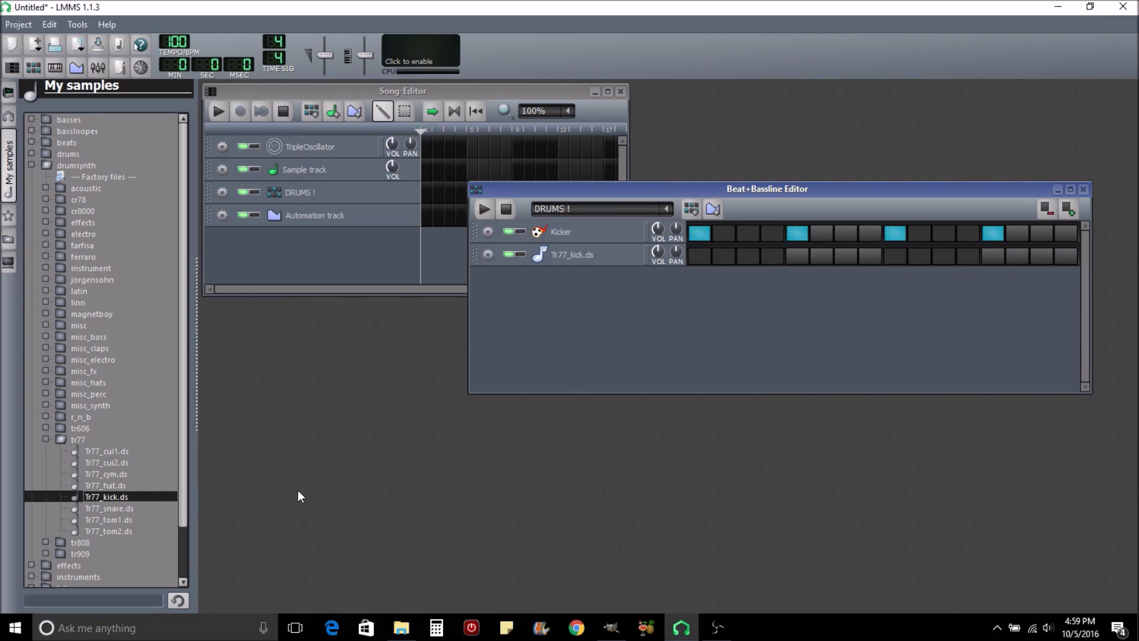
left_click(108, 485)
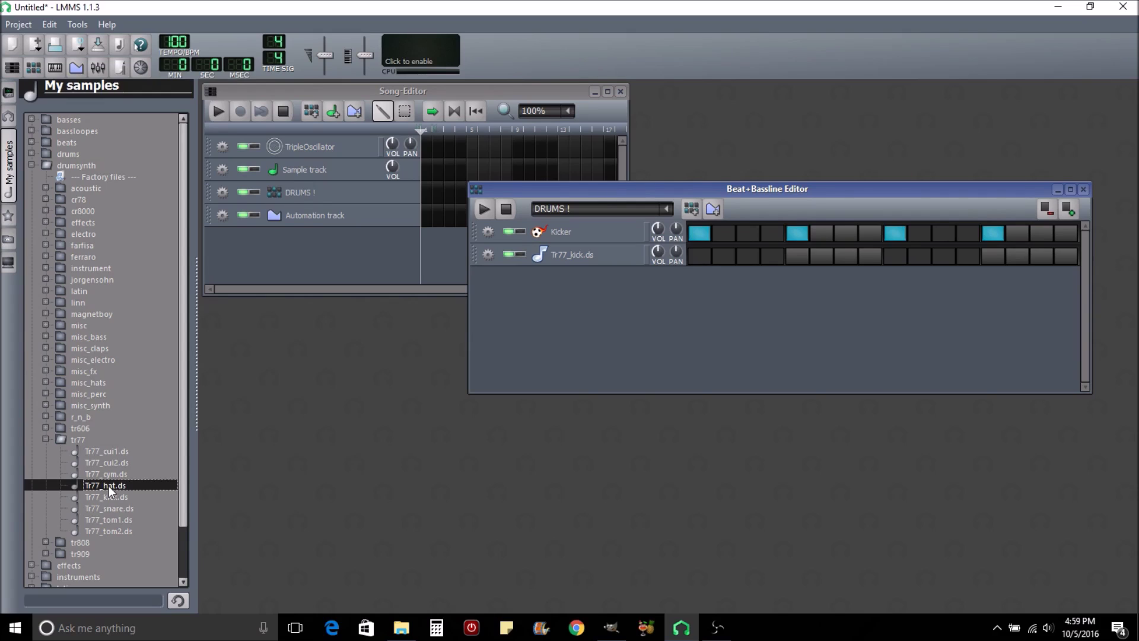
double_click(108, 485)
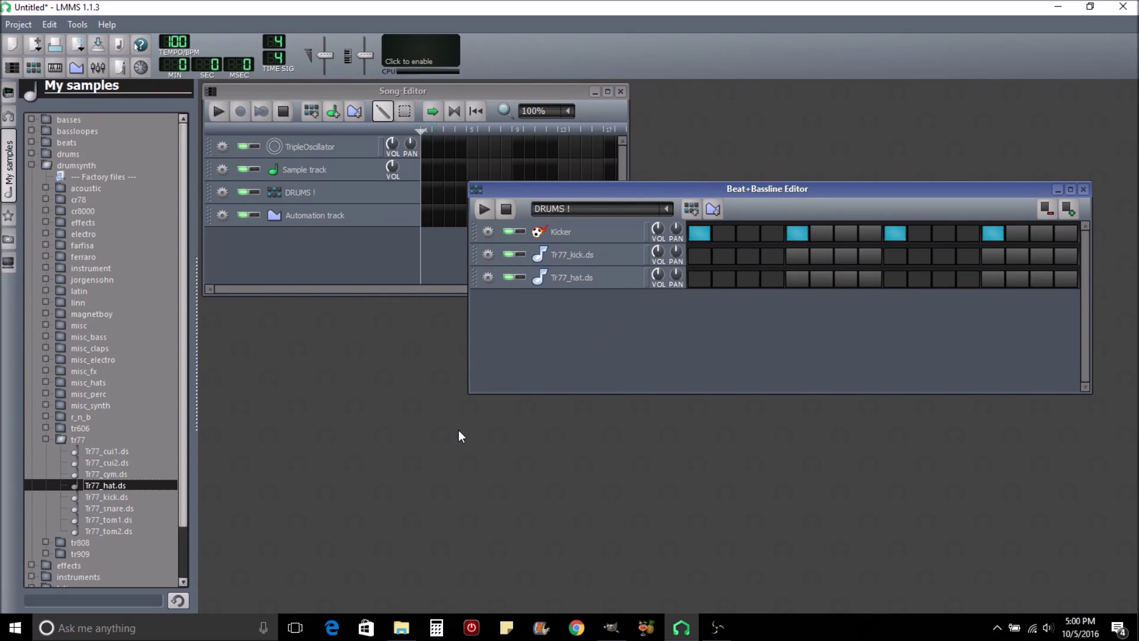
Start the pattern playing, shift the editor toward the centre, and clear Kicker step 5
left_click(484, 209)
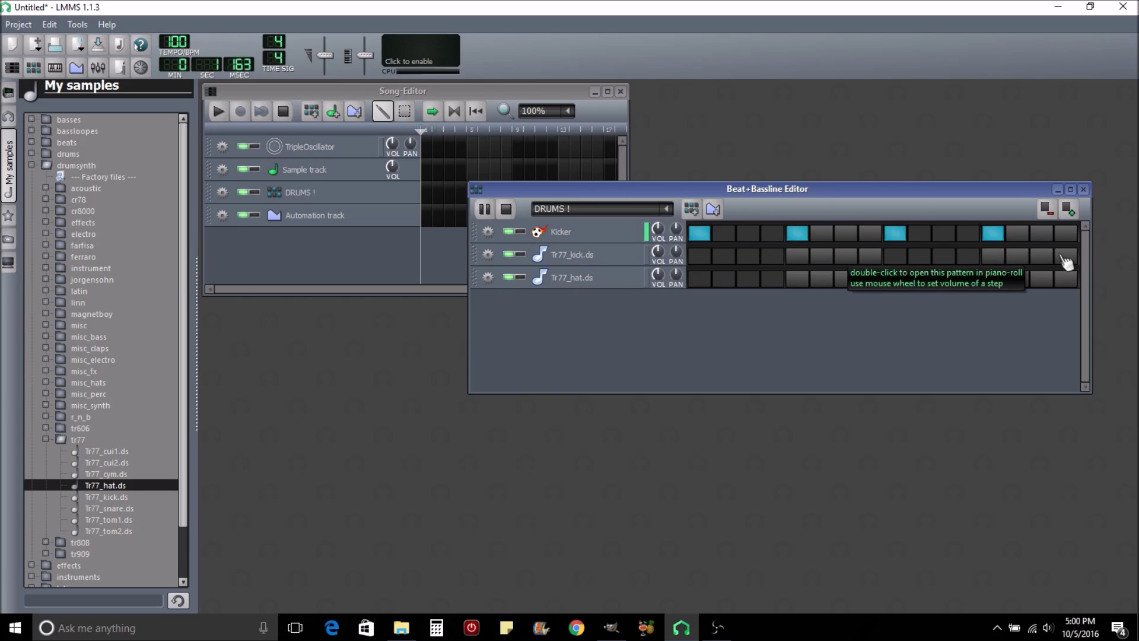
left_click_drag(820, 189, 662, 221)
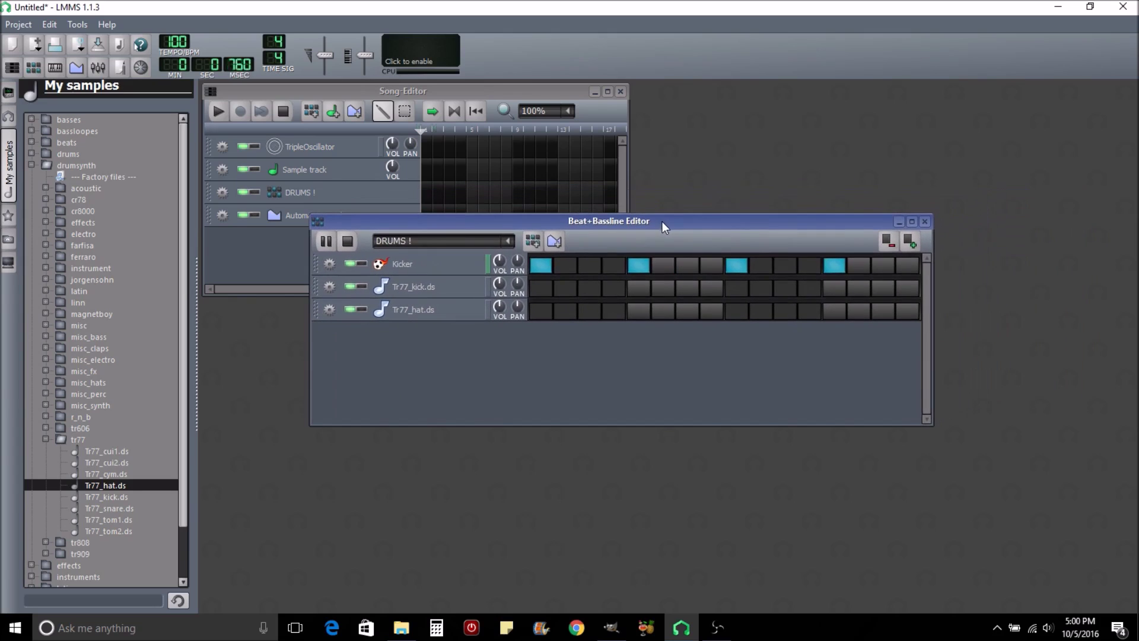
left_click(640, 265)
Clear Kicker step 13 and turn on Tr77_kick.ds steps 5 and 13, keeping Kicker on 1 and 9
left_click(835, 266)
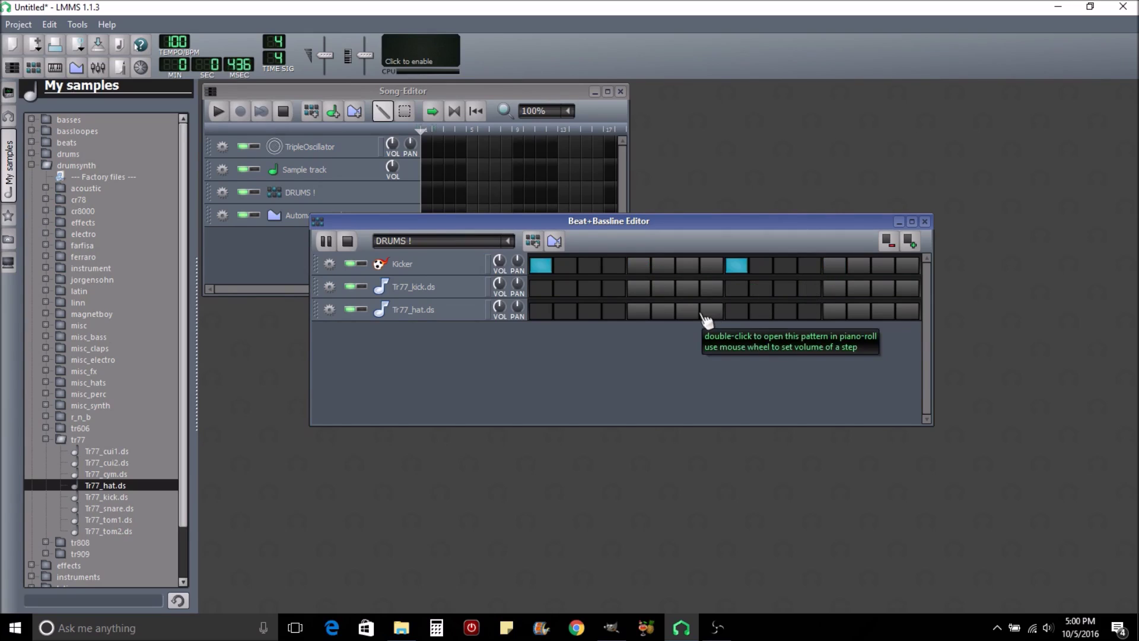
left_click(640, 291)
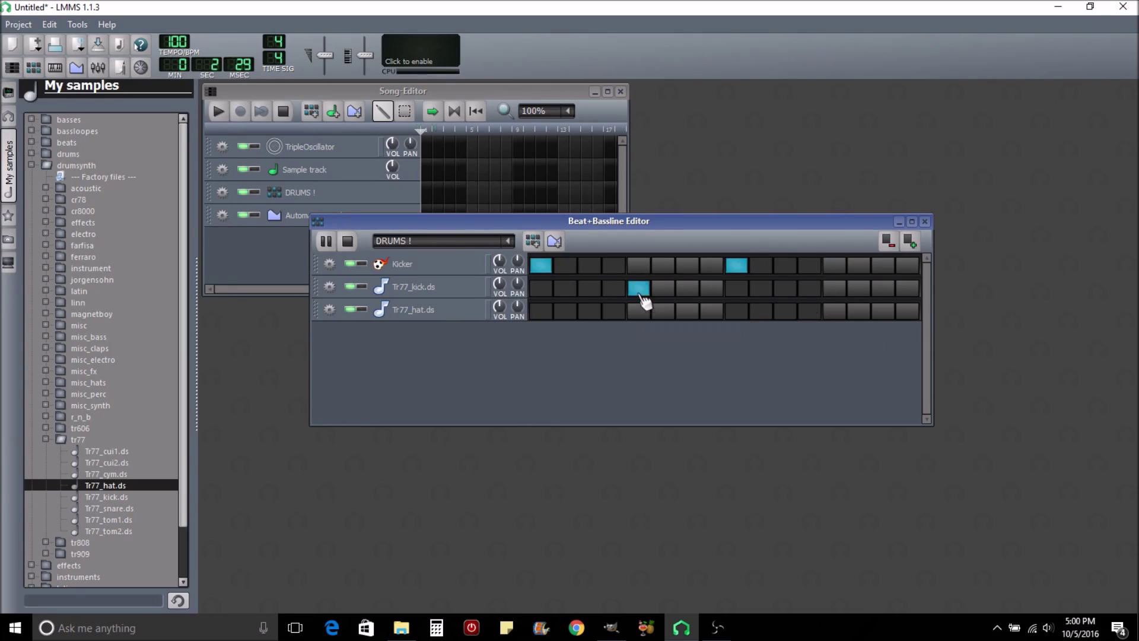
left_click(833, 289)
left_click(742, 267)
left_click(545, 268)
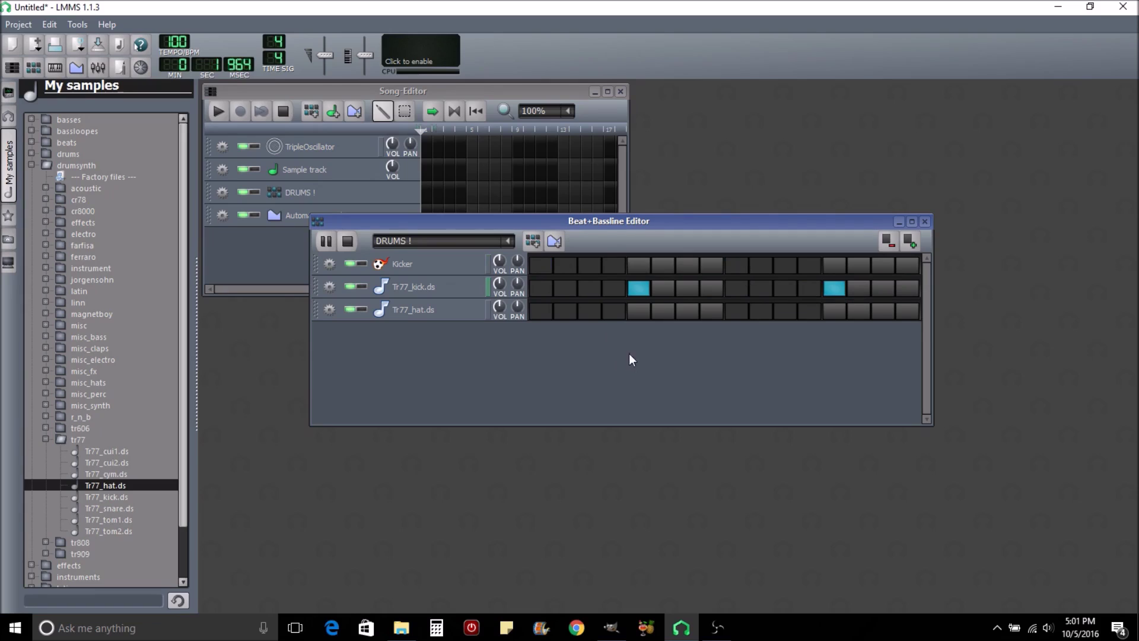
left_click(541, 266)
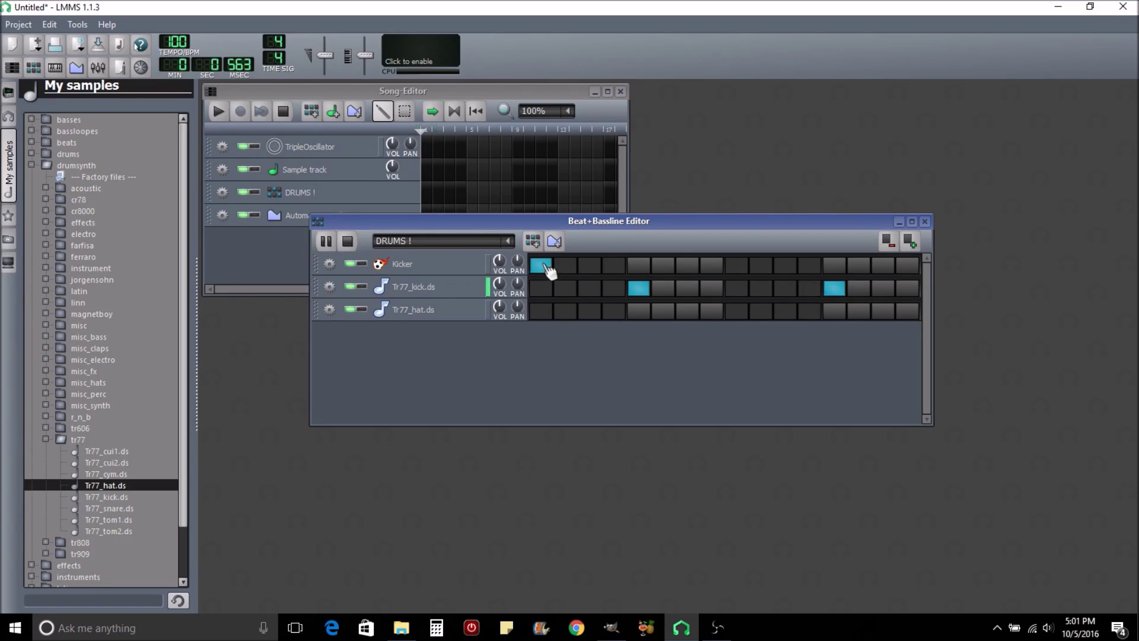
left_click(736, 266)
Turn on Tr77_hat.ds steps 1, 5, 9 and 13, then extend the pattern to 32 steps
left_click(545, 312)
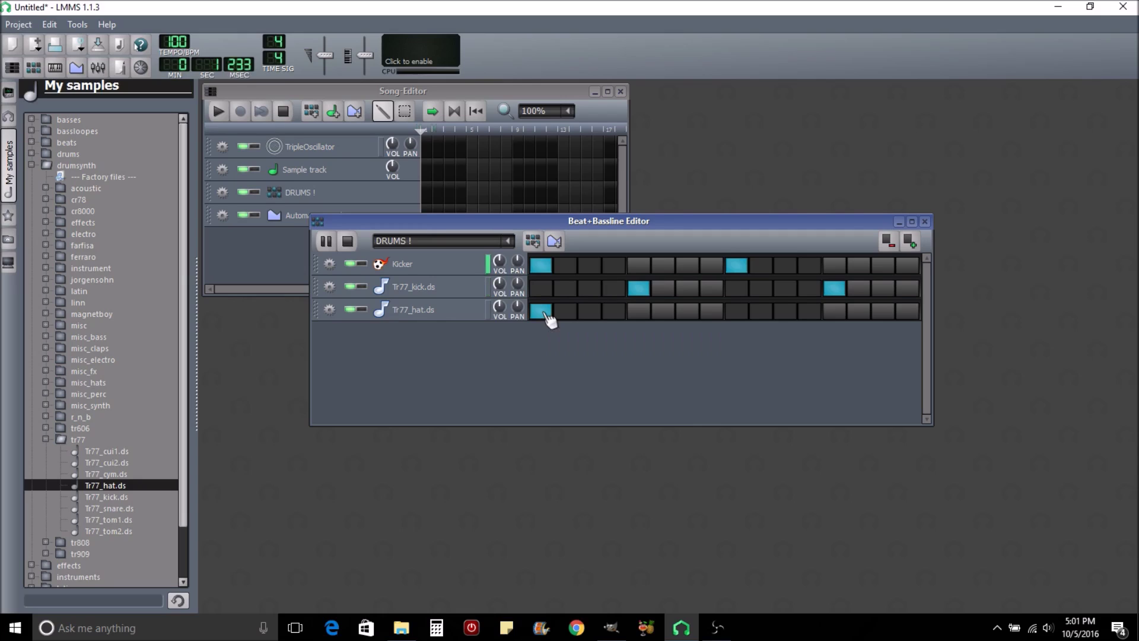
left_click(639, 310)
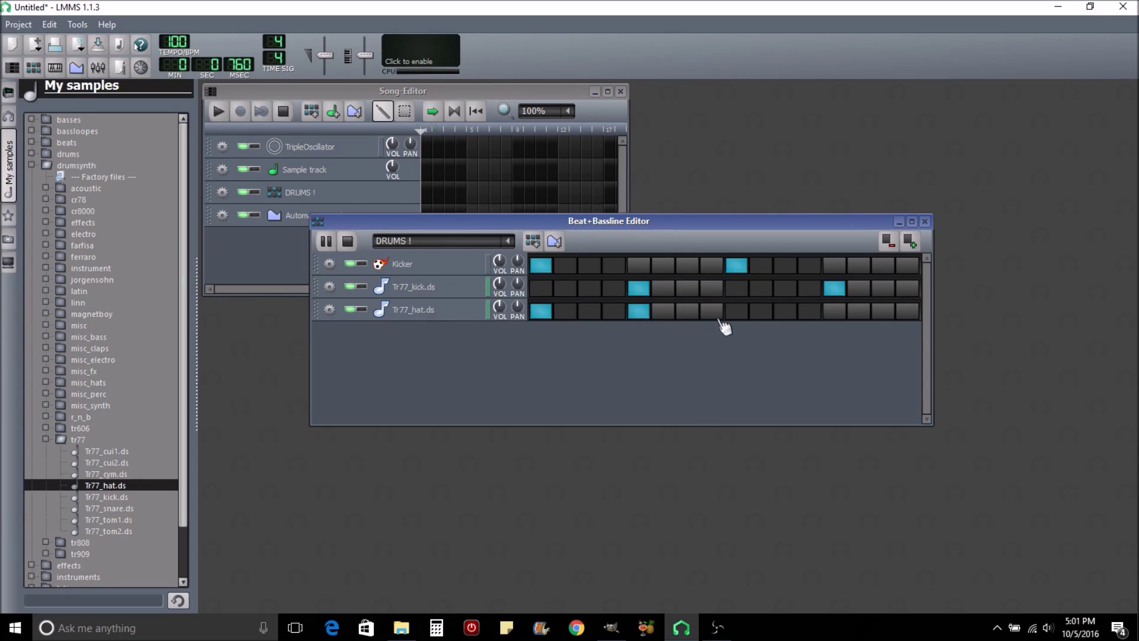
left_click(736, 311)
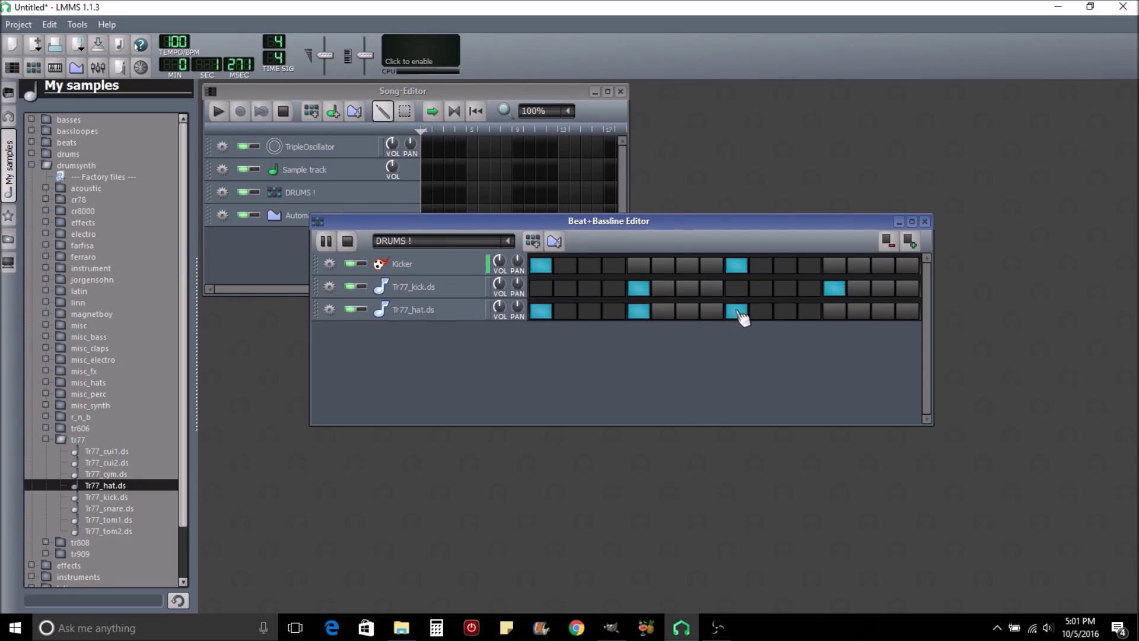
left_click(836, 313)
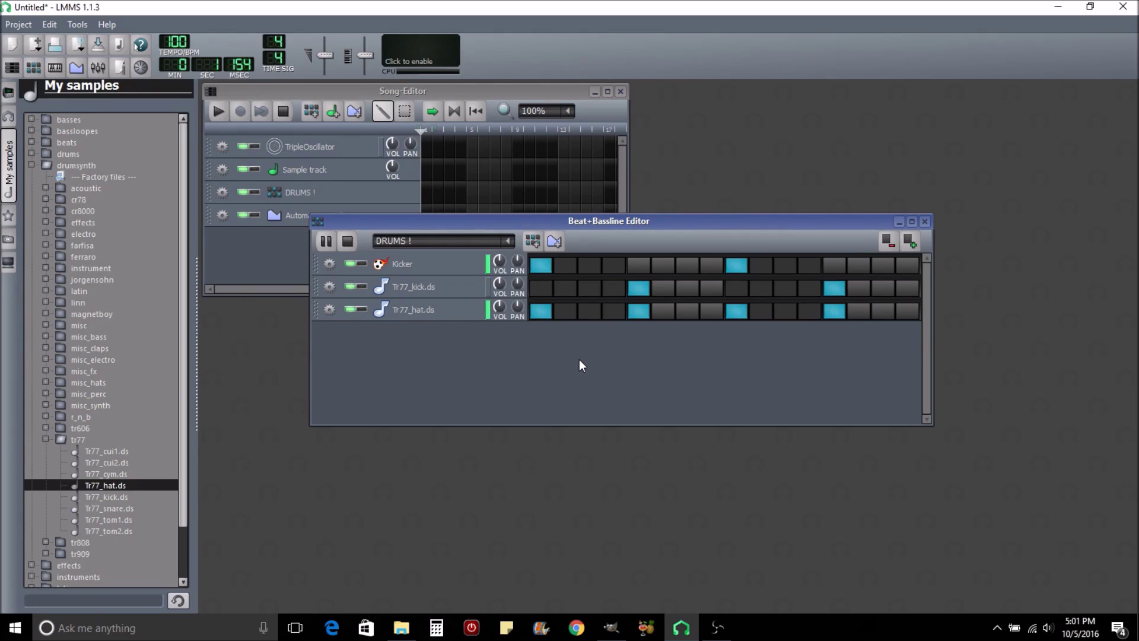
left_click(911, 245)
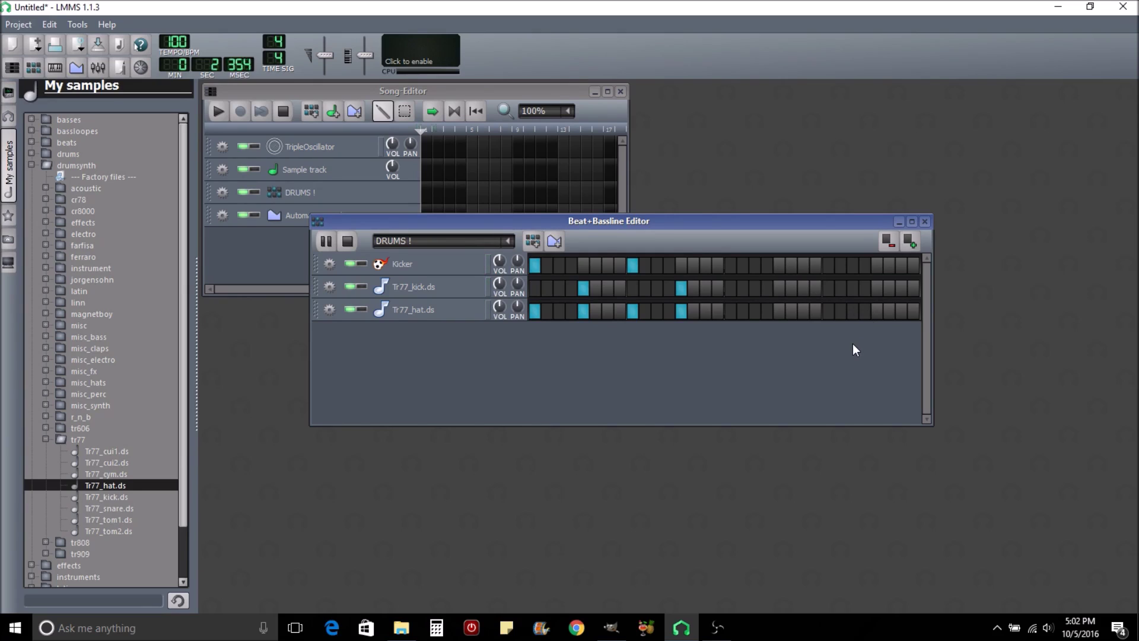
Add Kicker hits on steps 17 and 25, leave Tr77_kick.ds step 21 off, and maximize the editor
left_click(731, 265)
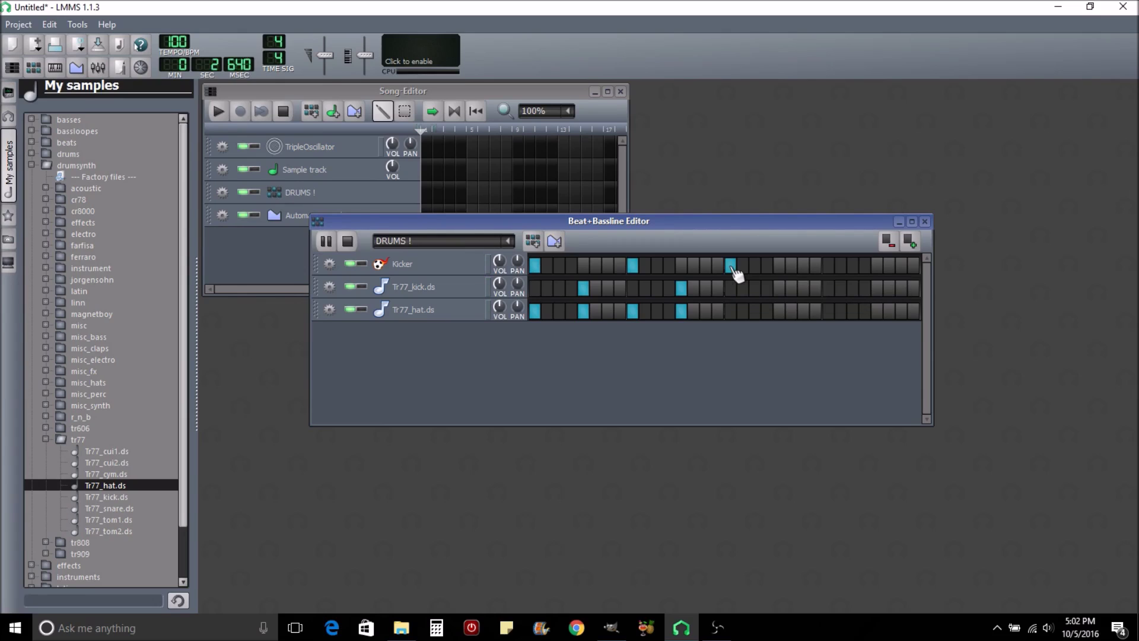
left_click(780, 290)
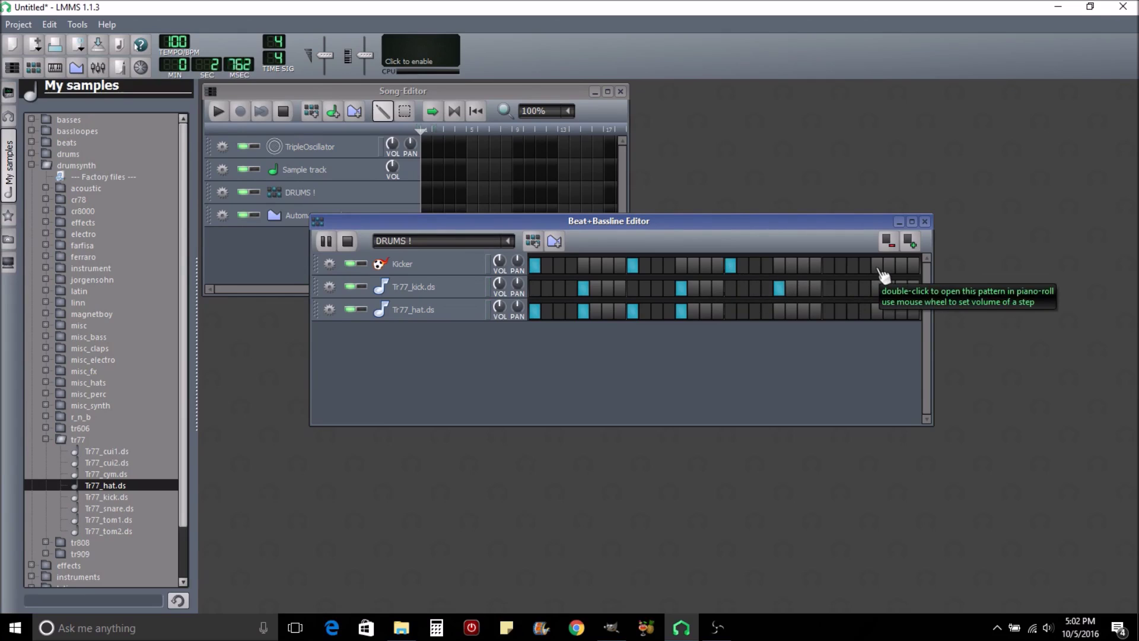
left_click(828, 266)
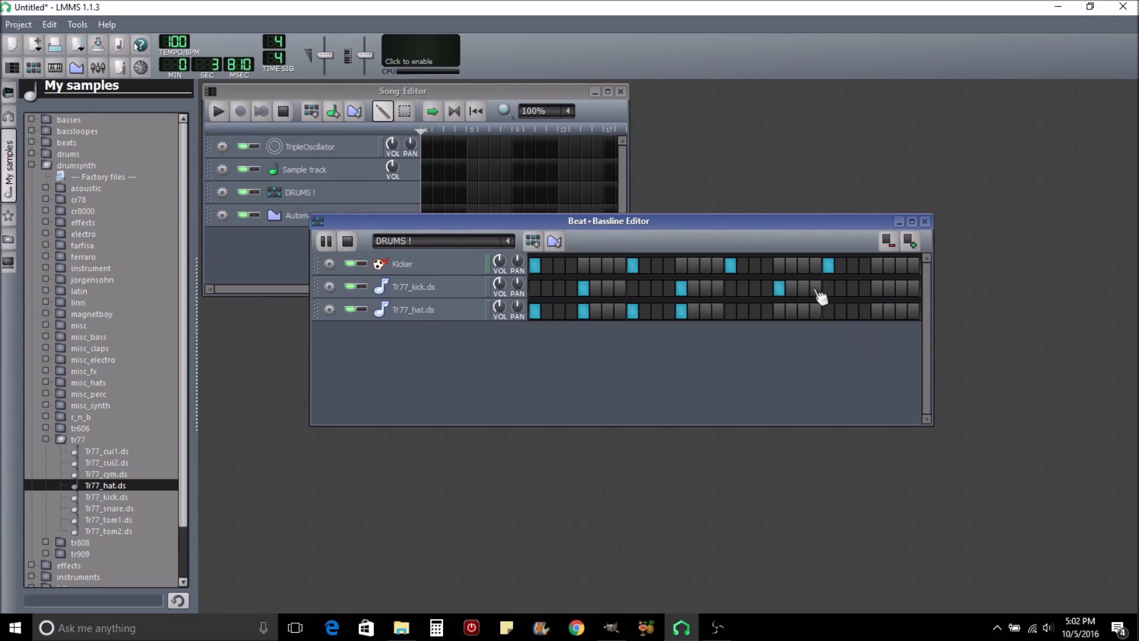
left_click(782, 290)
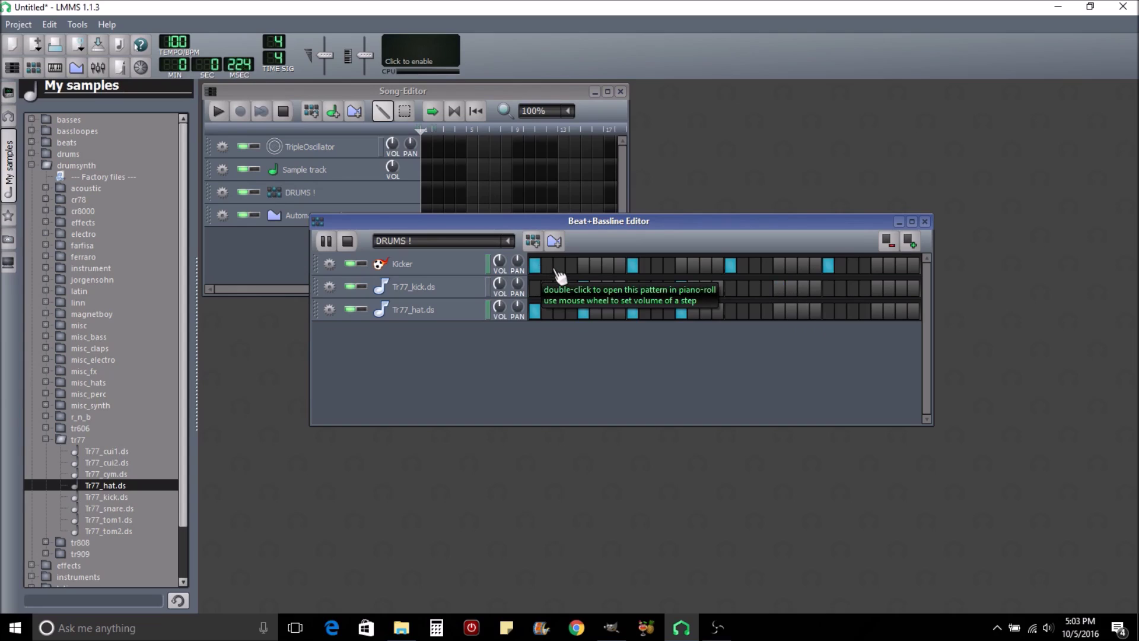
left_click(911, 221)
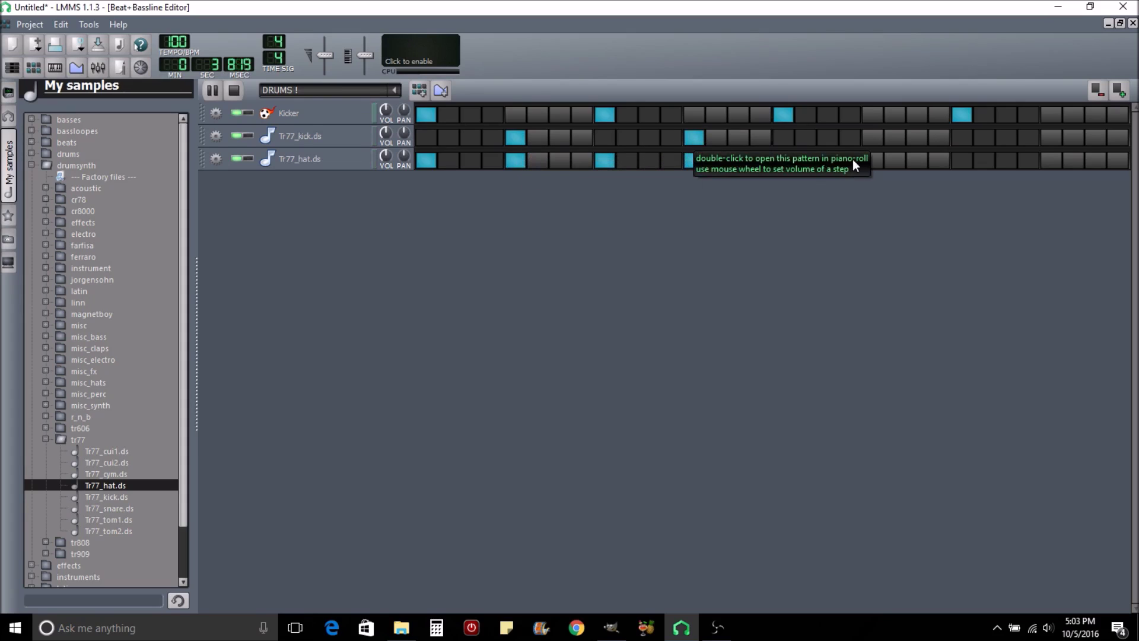
Add Tr77_kick.ds hits on steps 21 and 29, and Tr77_hat.ds hits on 17, 21, 25, 29, 31, 32
left_click(874, 138)
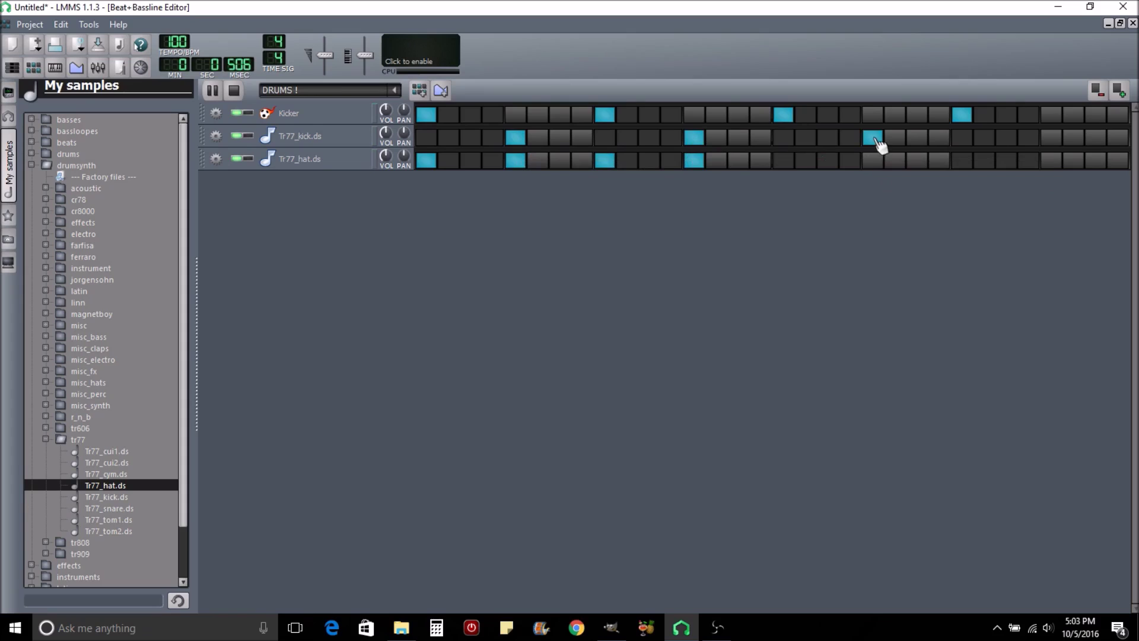
left_click(1050, 138)
left_click(783, 162)
left_click(878, 164)
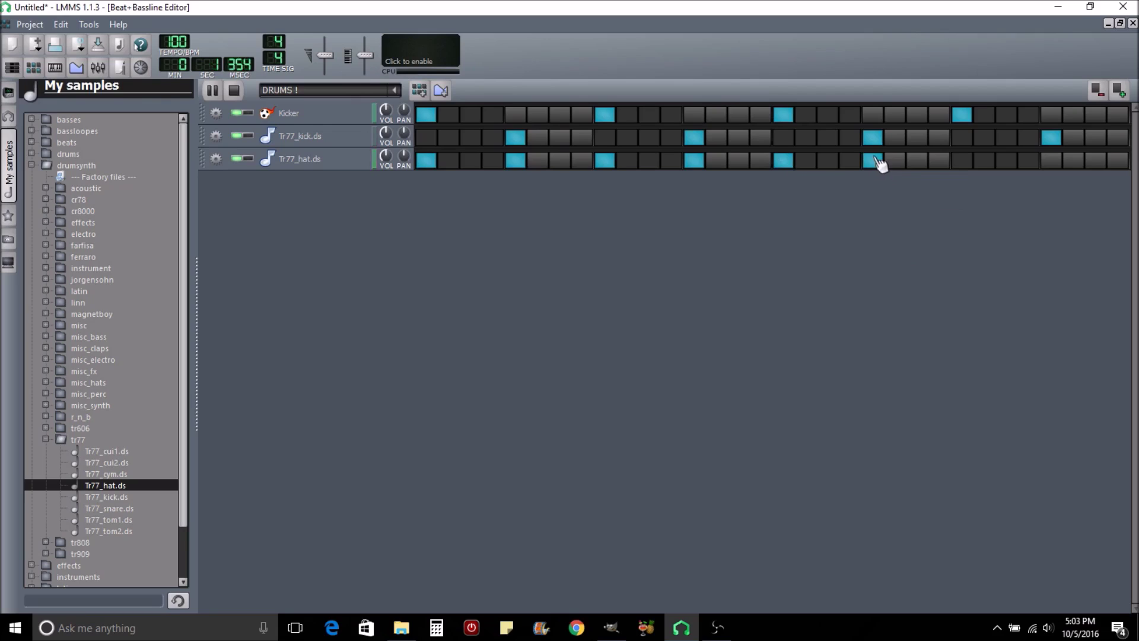
left_click(964, 163)
left_click(1050, 161)
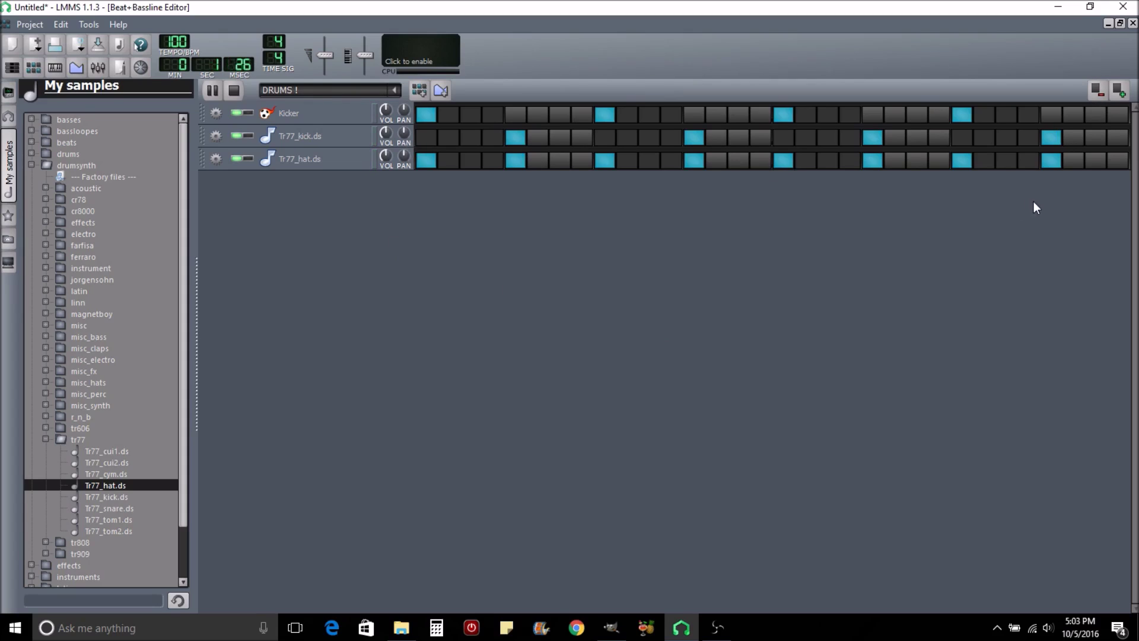
left_click(1118, 160)
left_click(1095, 160)
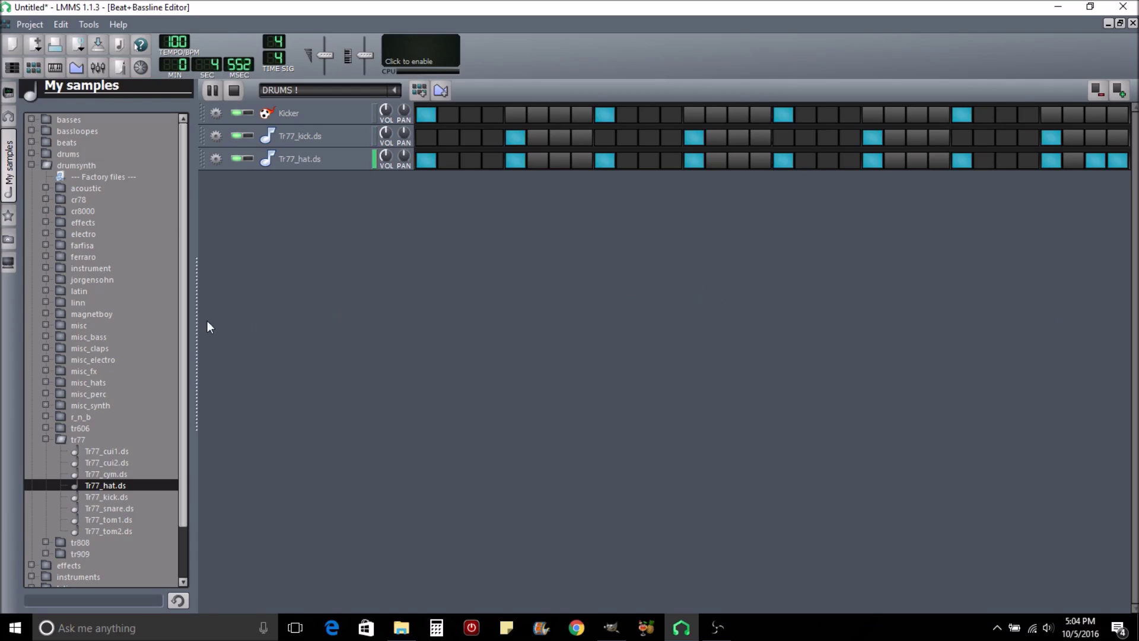
Add hihat_closed01.ogg from the drums sample folder as a new pattern row
double_click(61, 154)
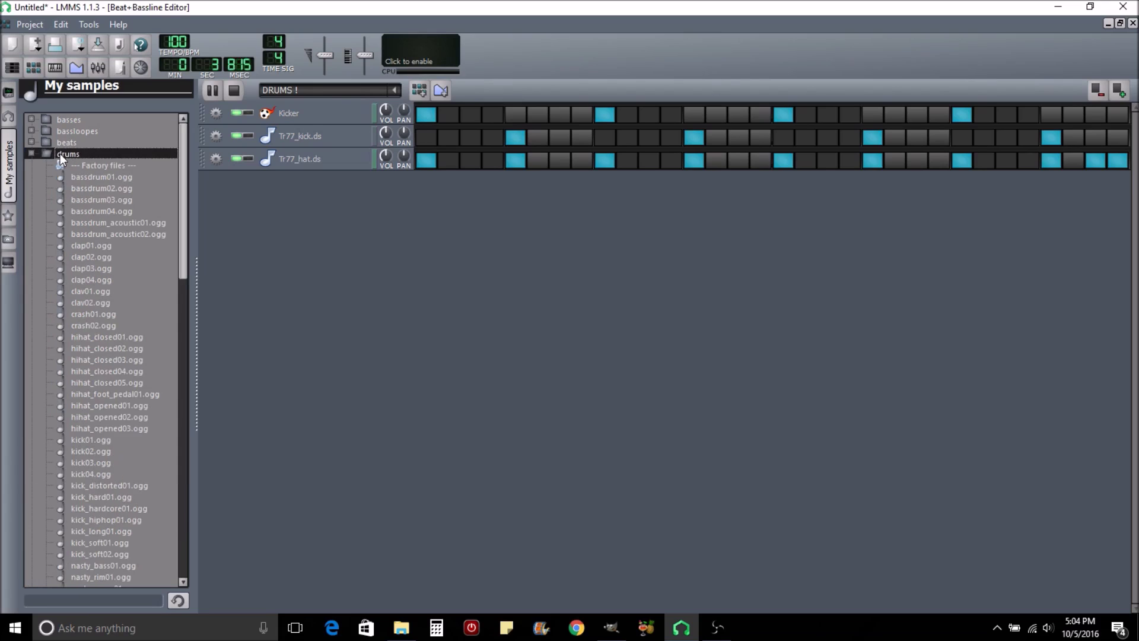
left_click(101, 340)
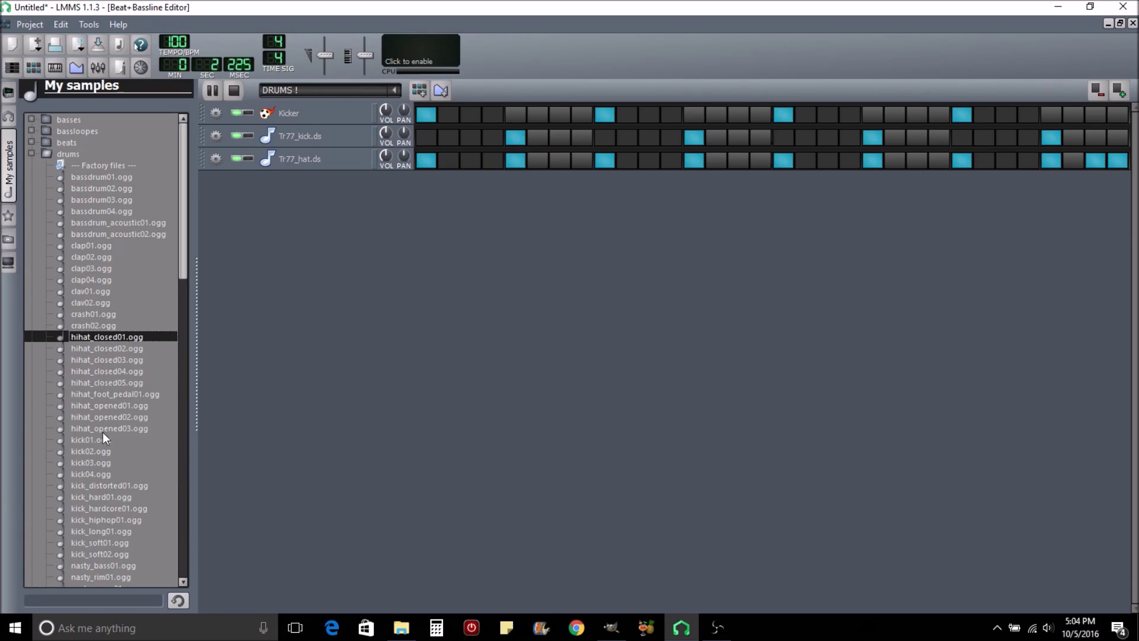
double_click(99, 339)
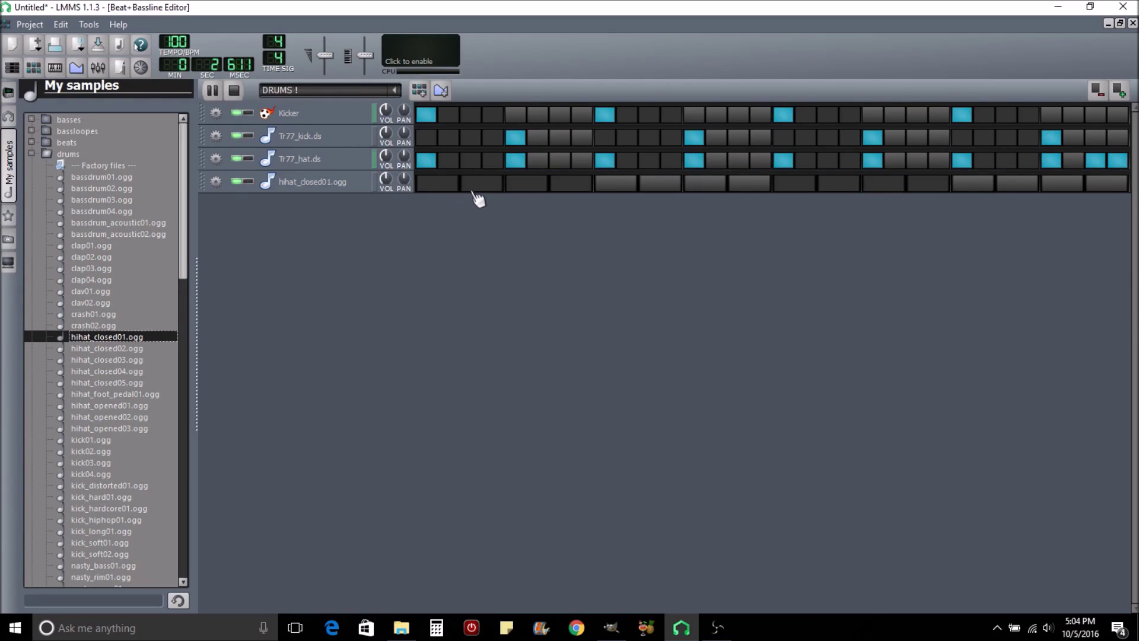
Toggle two hihat_closed01.ogg steps on and back off, leaving the row empty
left_click(573, 184)
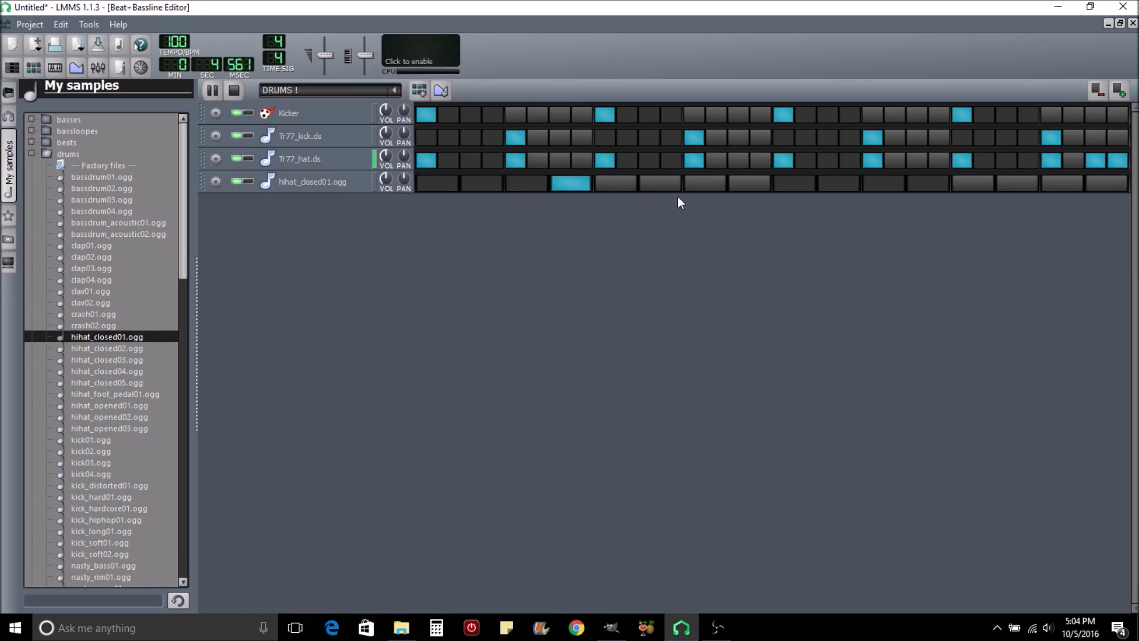
left_click(764, 185)
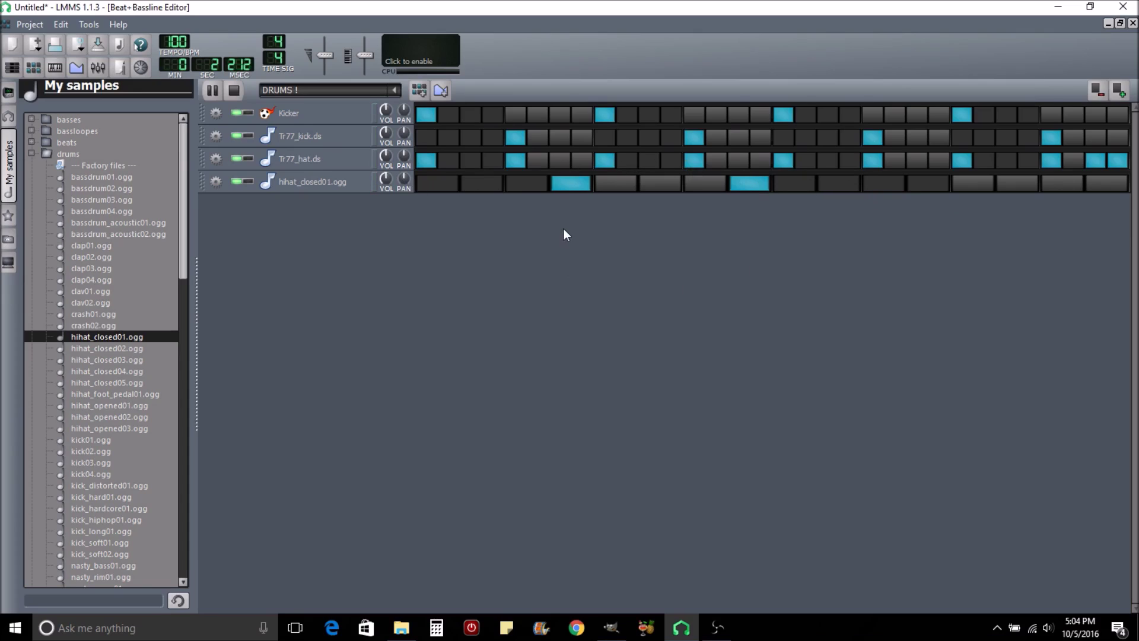
left_click(564, 185)
left_click(751, 185)
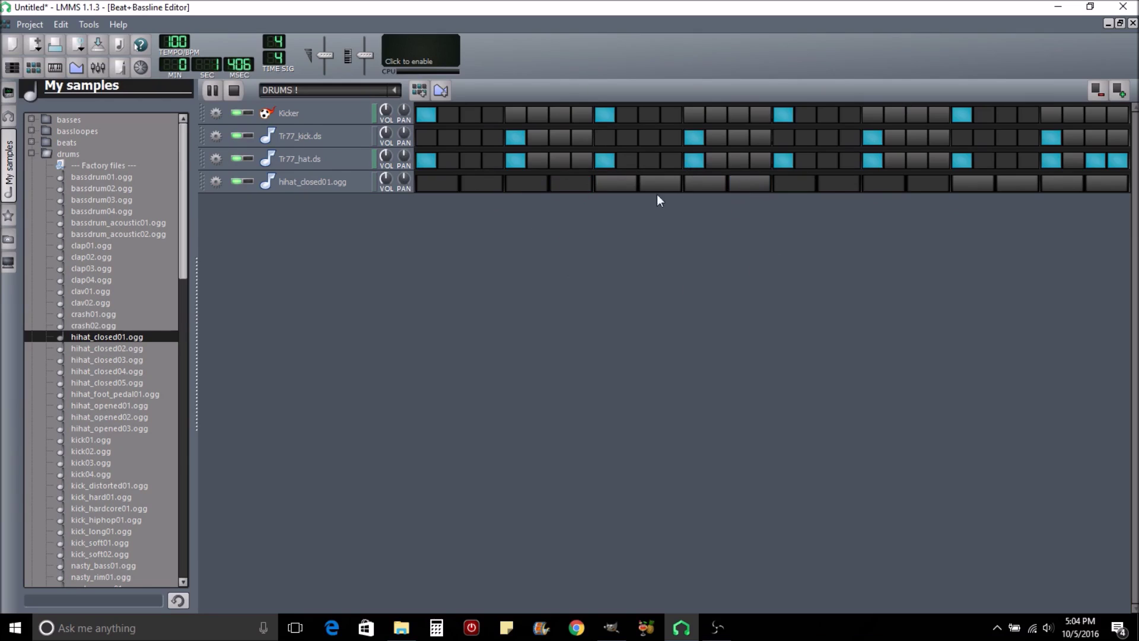
Use Add steps to give the hihat_closed01.ogg row 32 steps
right_click(473, 185)
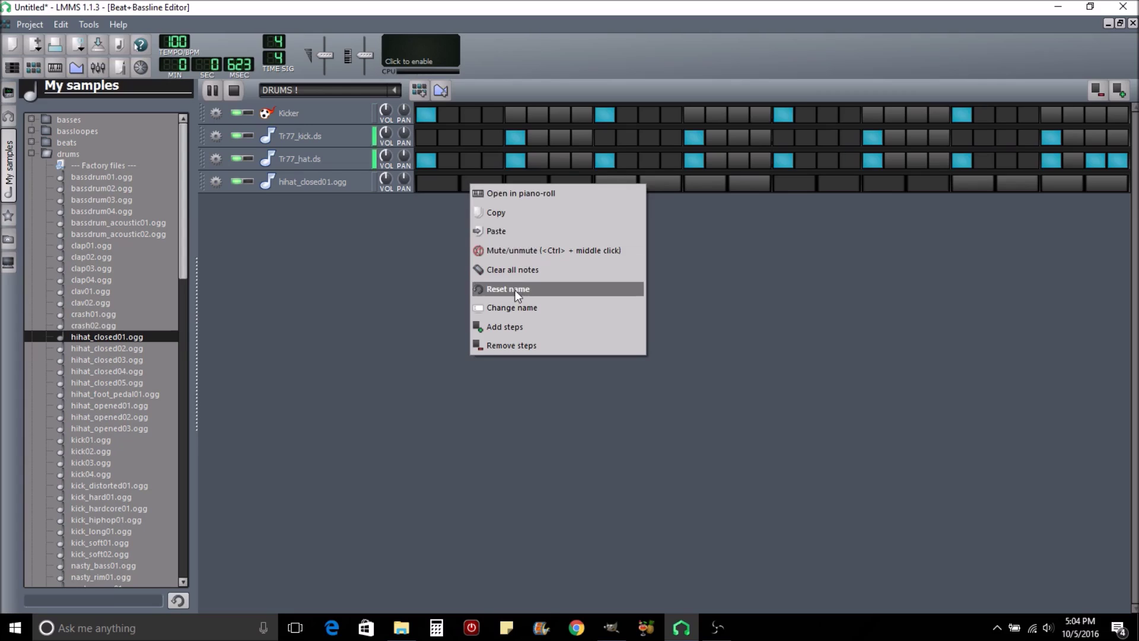
left_click(515, 330)
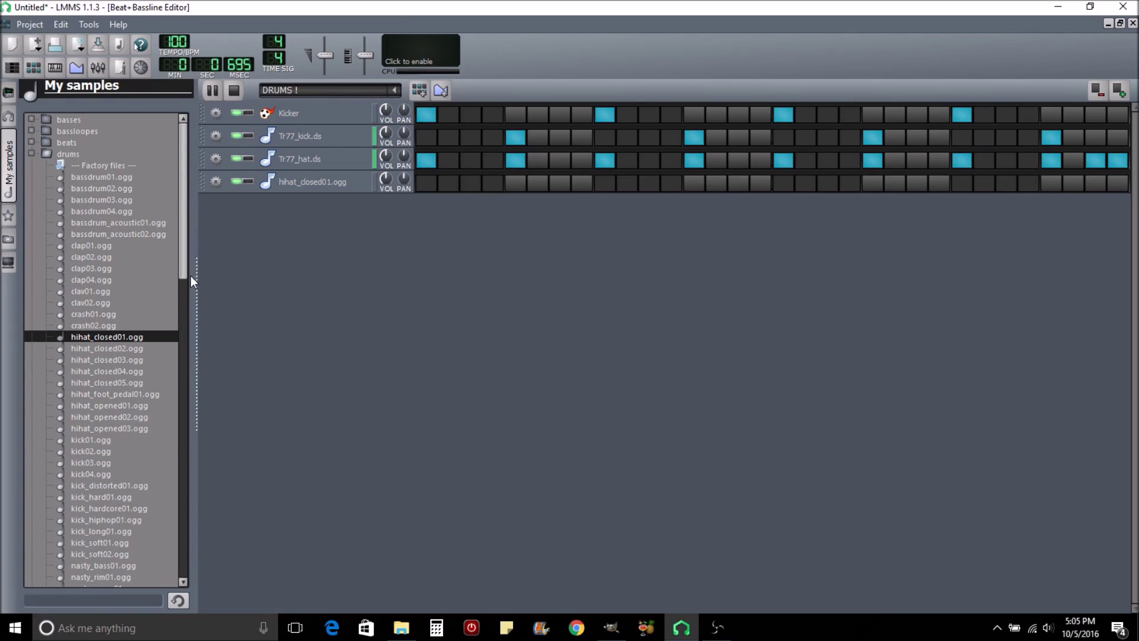
left_click_drag(182, 268, 150, 556)
Add a 32-step Tr77_snare.ds row with step 17 on, then stop playback
double_click(113, 484)
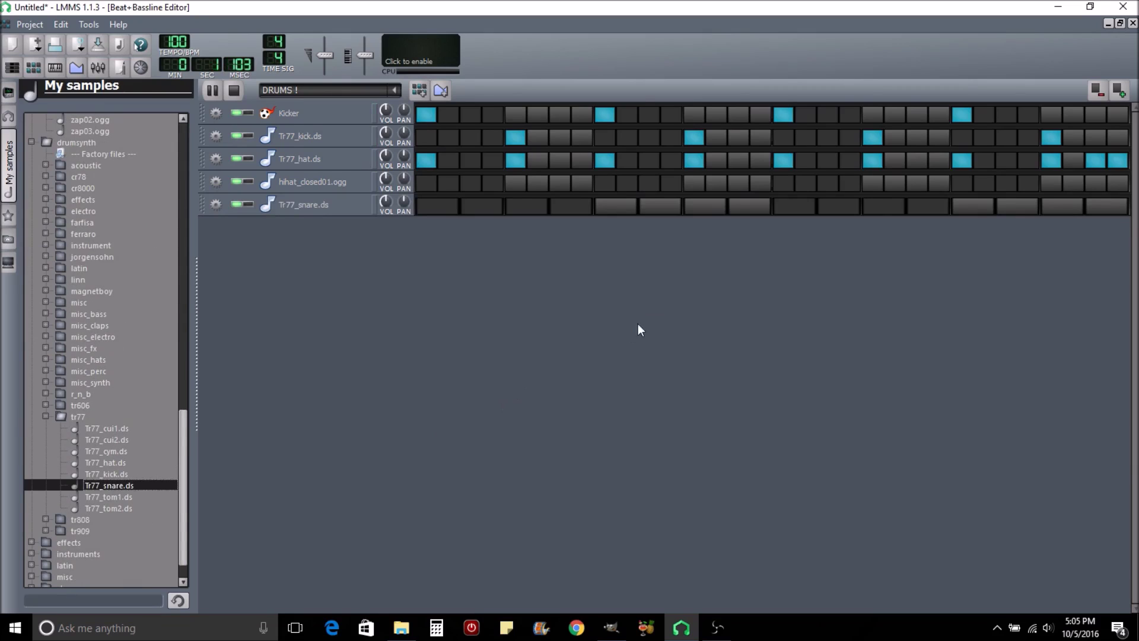
right_click(427, 205)
left_click(446, 349)
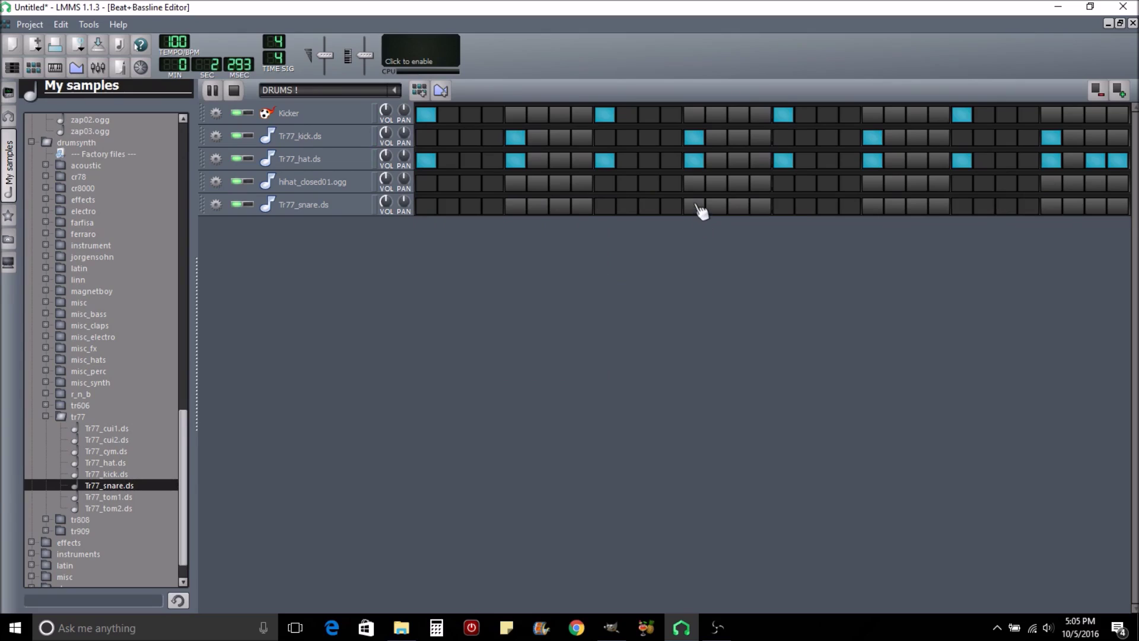
left_click(784, 206)
left_click(236, 90)
left_click(105, 326)
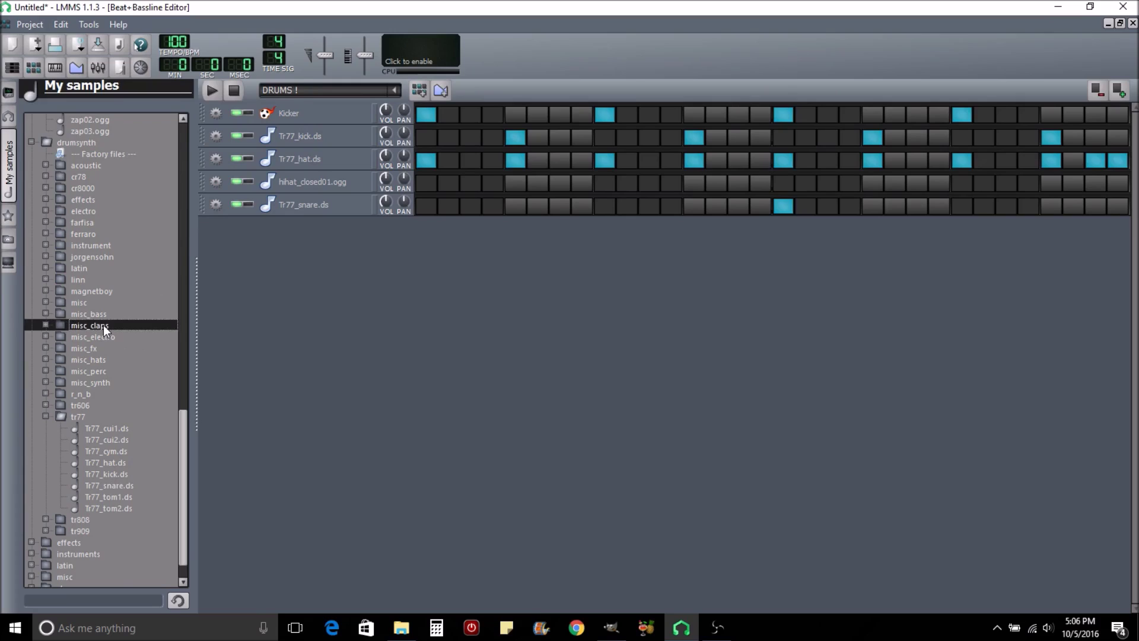
Expand misc_claps and audition the clap.ds, clap2.ds and clap_layer.ds samples
double_click(103, 325)
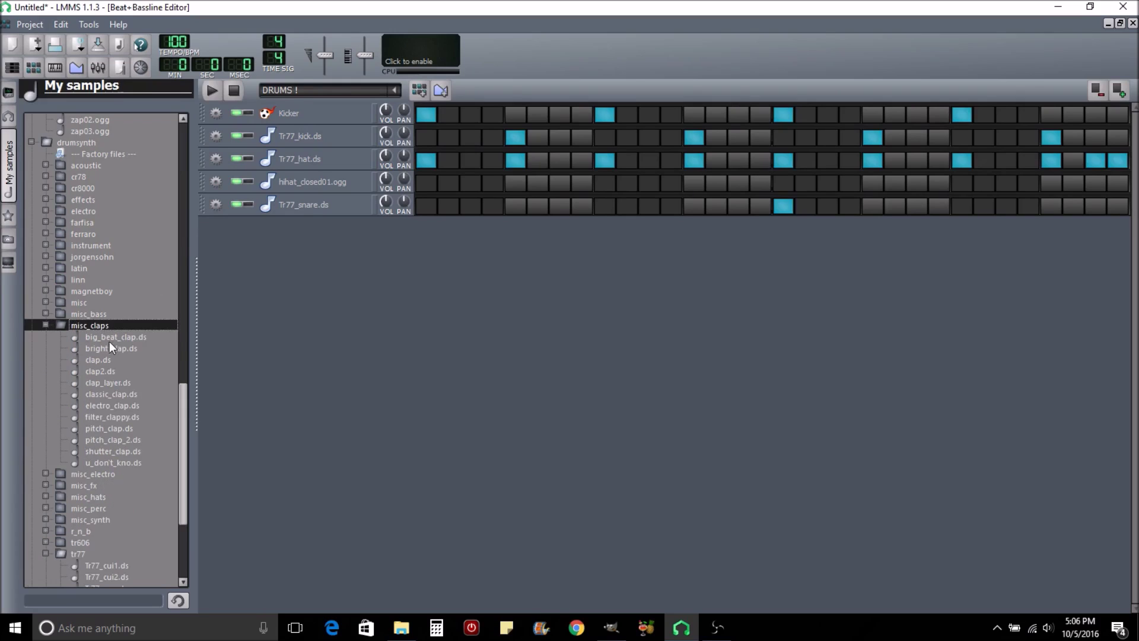
left_click(106, 383)
left_click(106, 370)
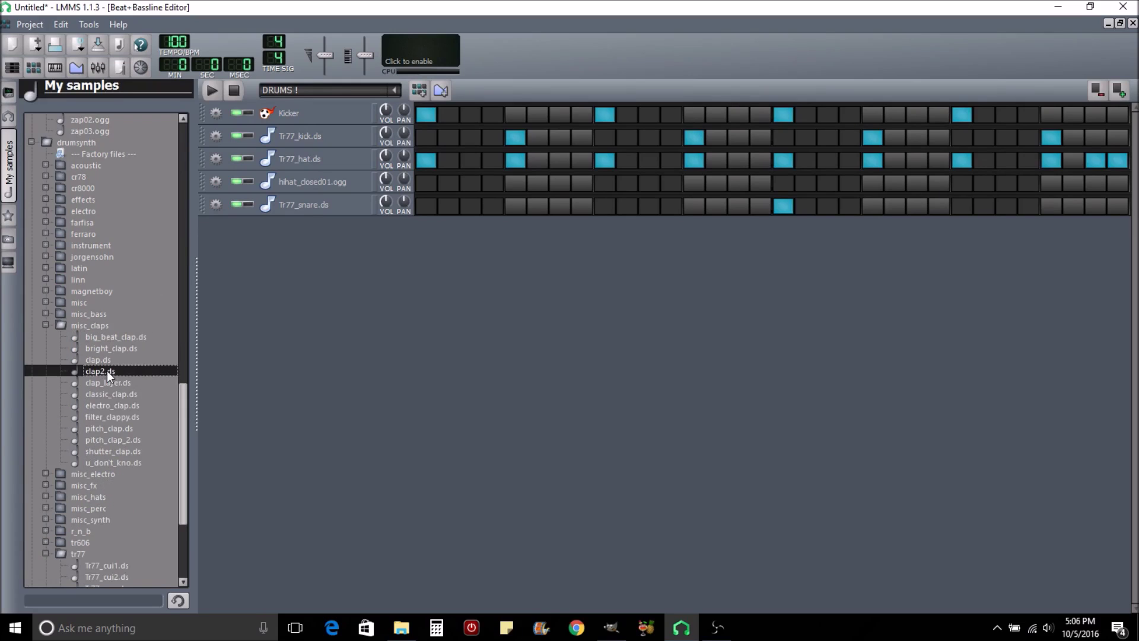
left_click(106, 360)
left_click(108, 371)
left_click(104, 383)
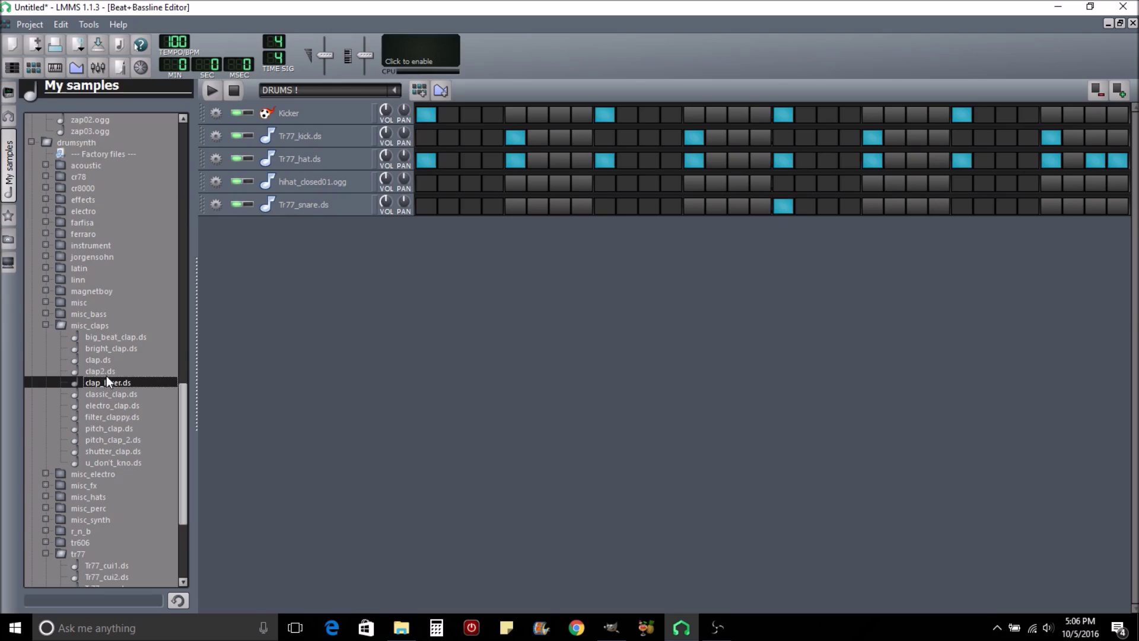
left_click(105, 371)
left_click(109, 360)
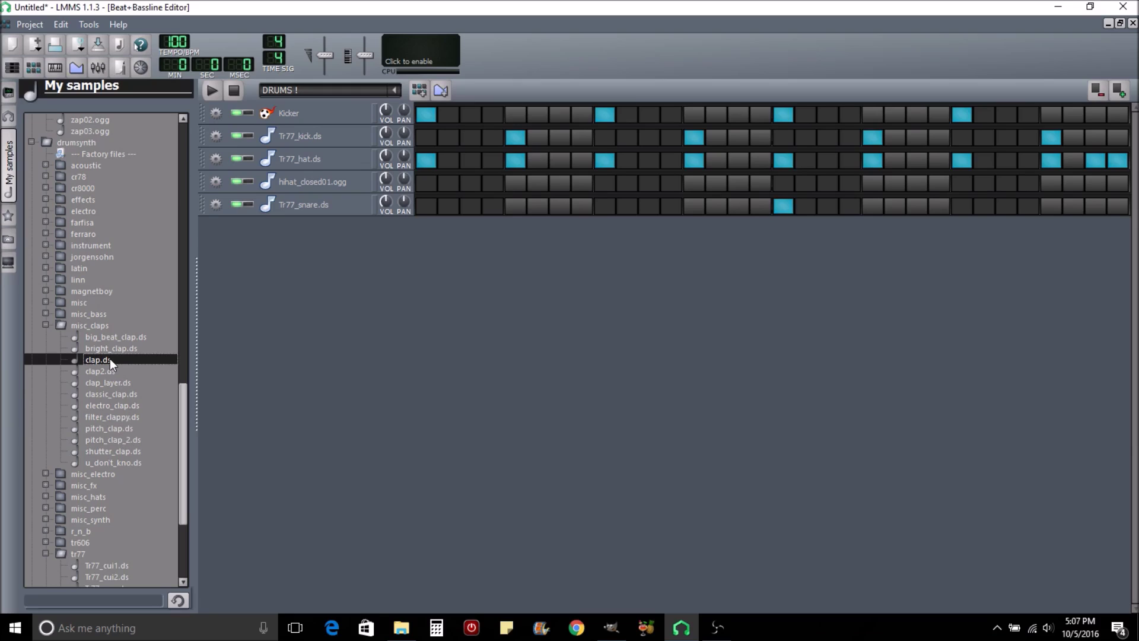
Add a 32-step clap.ds row hitting steps 1, 9, 17 and 25, then play the pattern
double_click(109, 360)
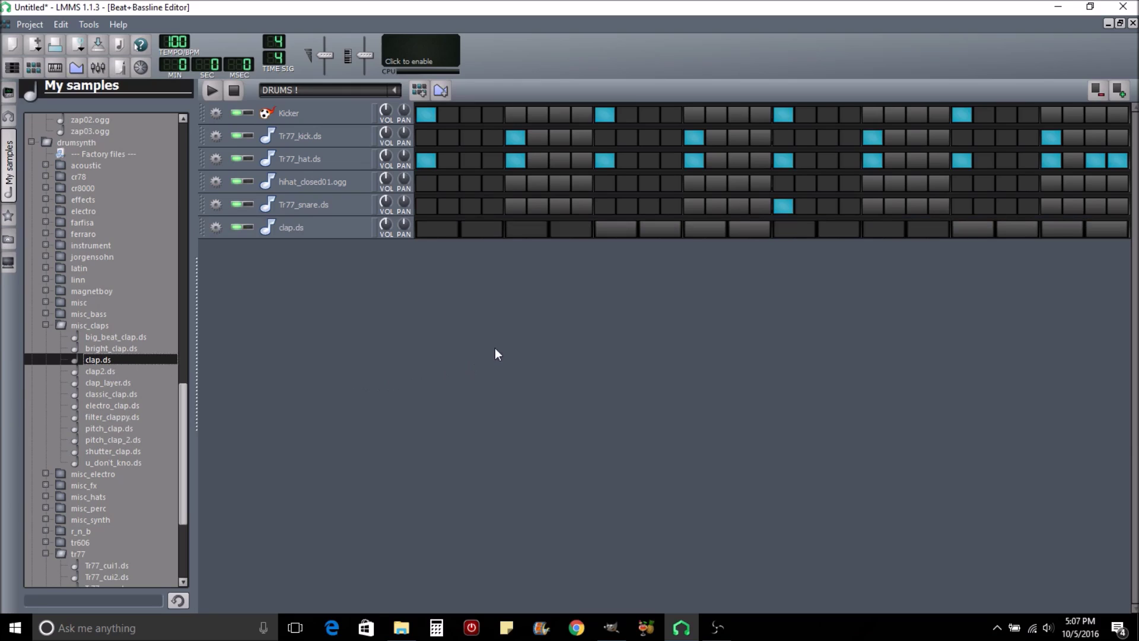
right_click(426, 230)
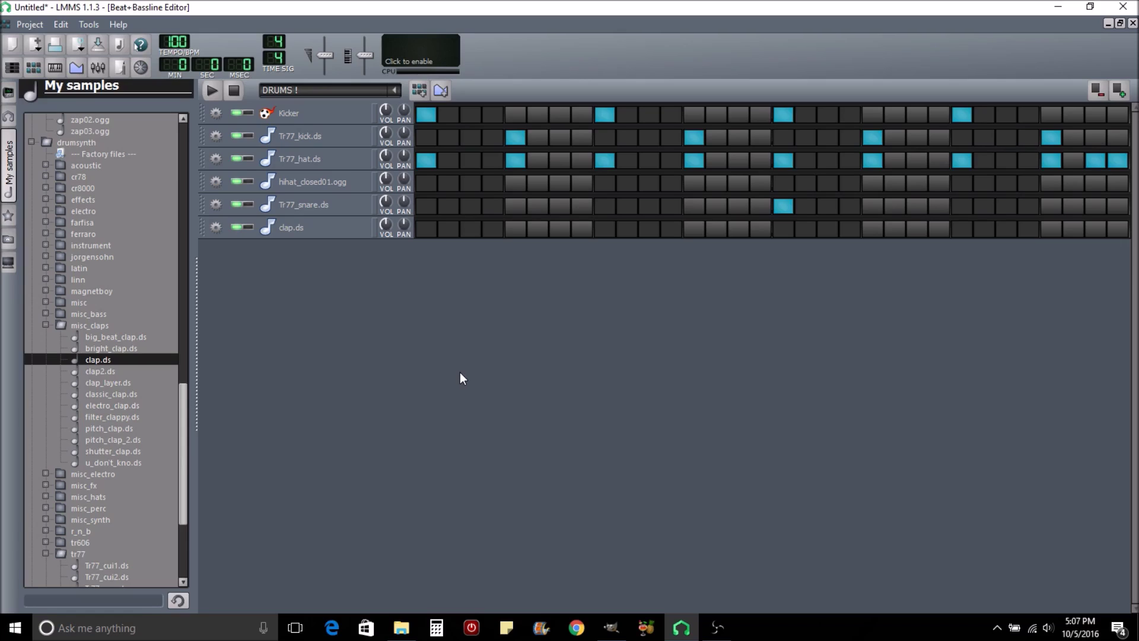
left_click(427, 229)
left_click(605, 229)
left_click(784, 230)
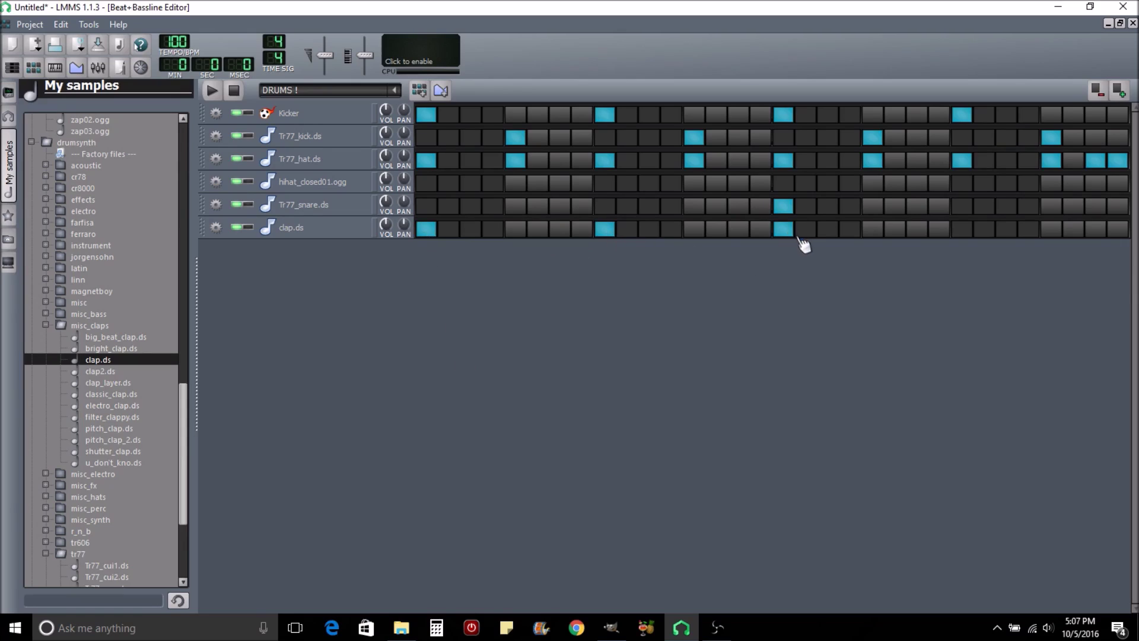
left_click(967, 233)
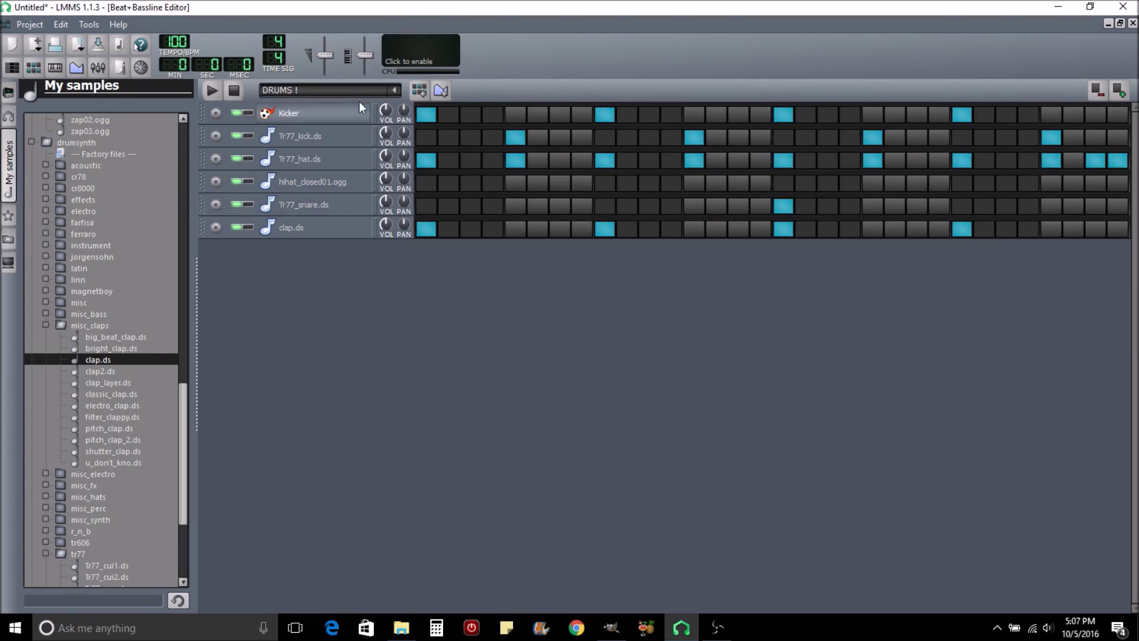
left_click(209, 92)
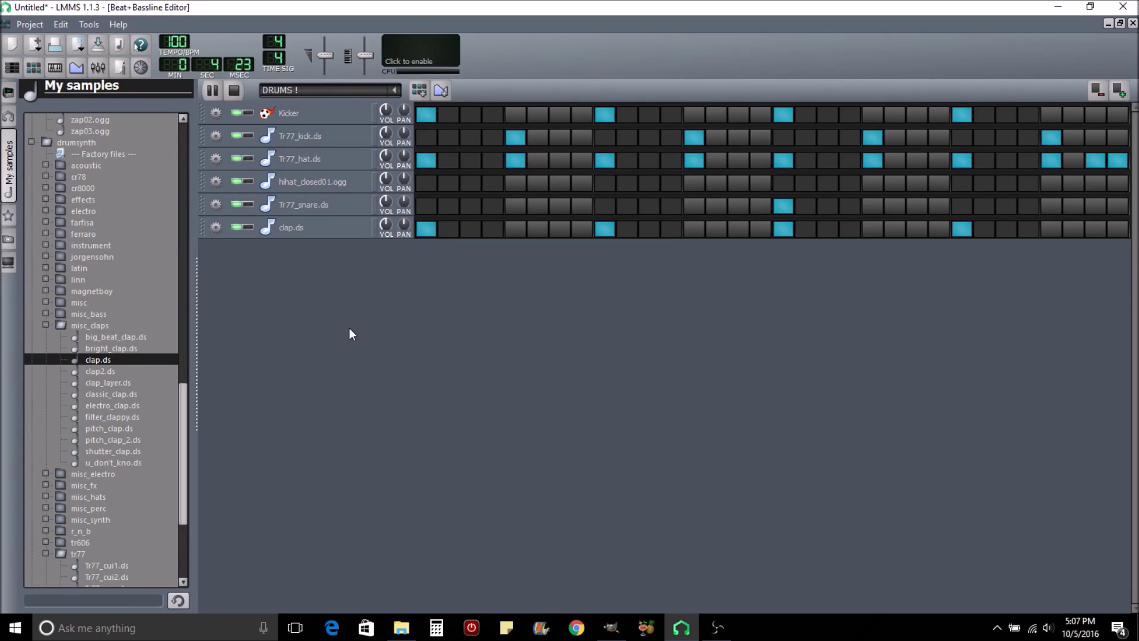
Turn on step 18 of the clap.ds row, right after step 17
left_click(805, 230)
Turn the clap.ds track's VOL knob down to about 17%
double_click(387, 226)
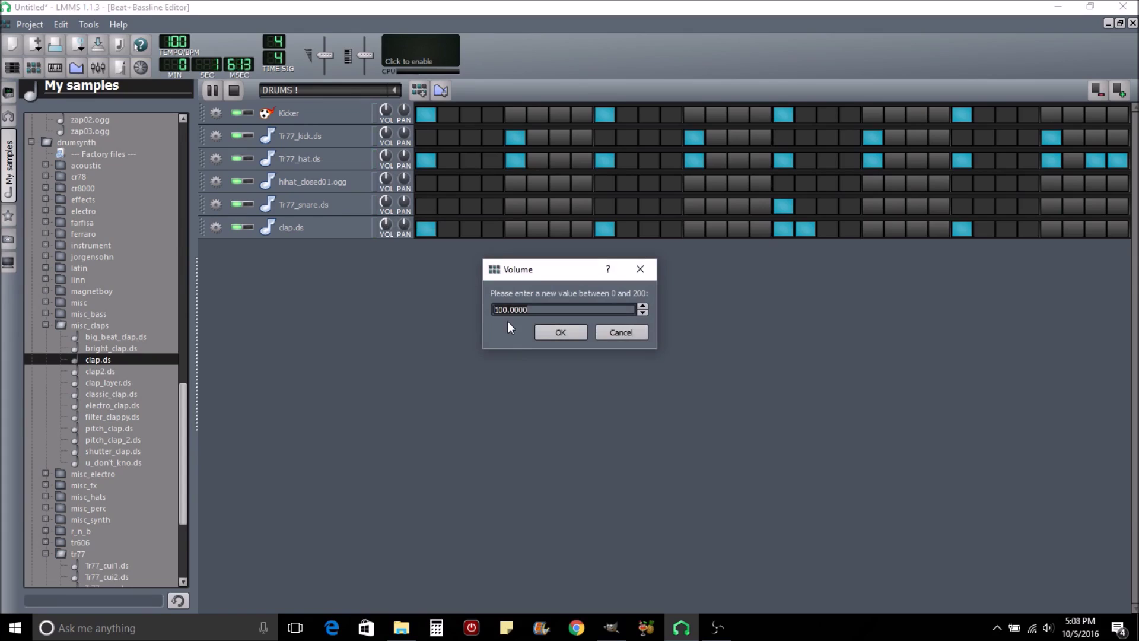
type("50")
key("Return")
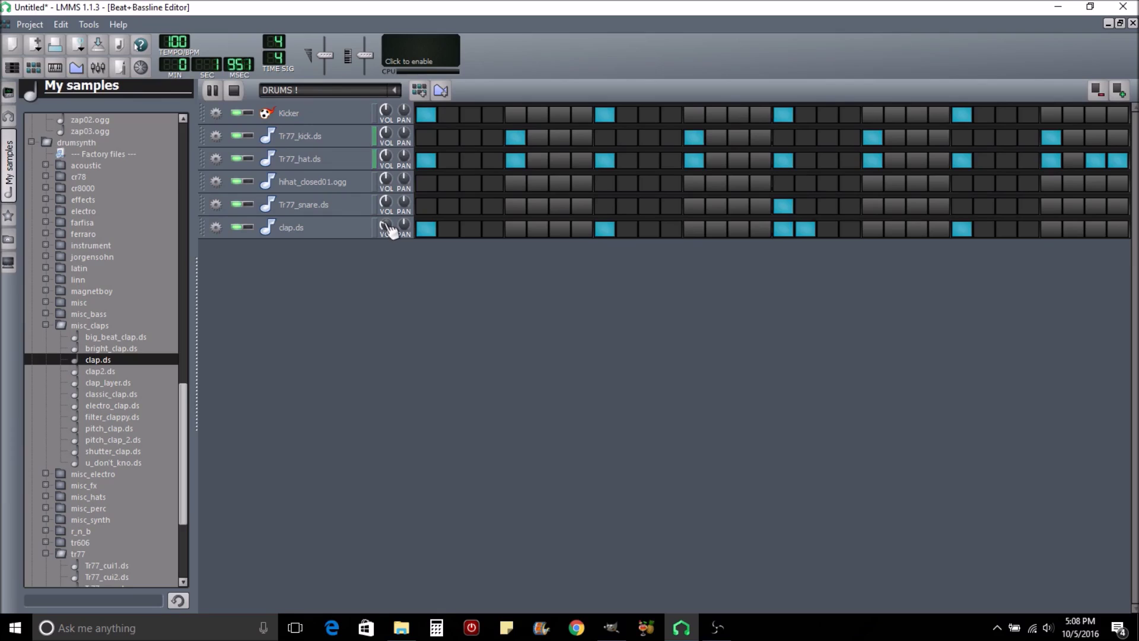
left_click_drag(389, 230, 388, 237)
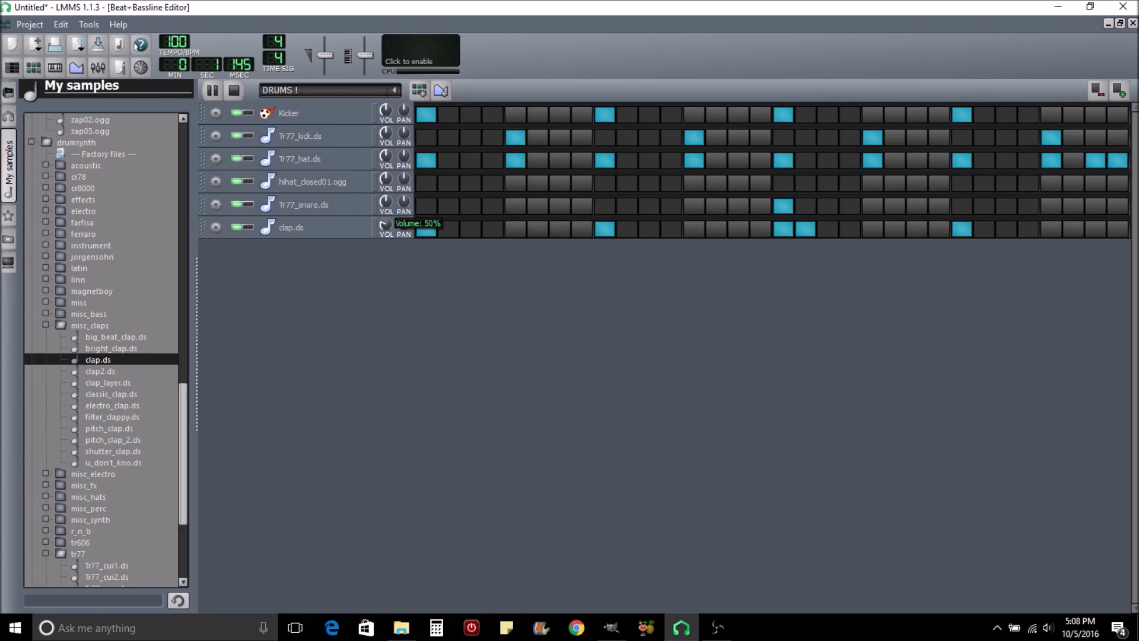
mouse_move(388, 237)
left_mouse_down()
mouse_move(388, 247)
mouse_move(389, 191)
mouse_move(389, 239)
left_mouse_up()
left_click_drag(389, 239, 388, 240)
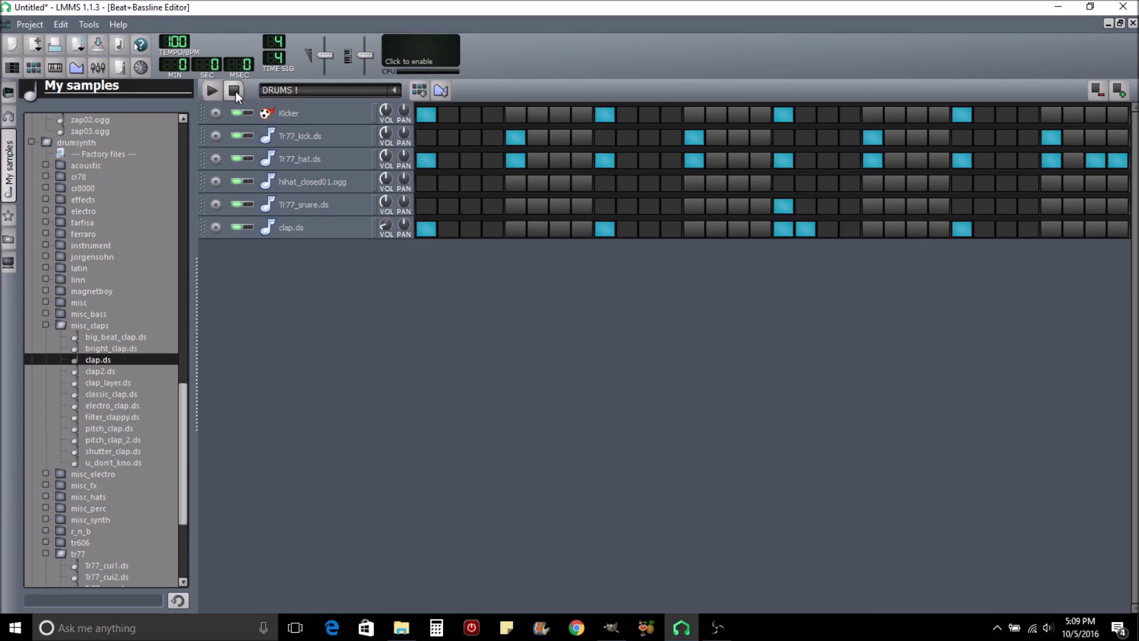
Change the tempo to 140 BPM, then play and stop the pattern to audition it
double_click(177, 43)
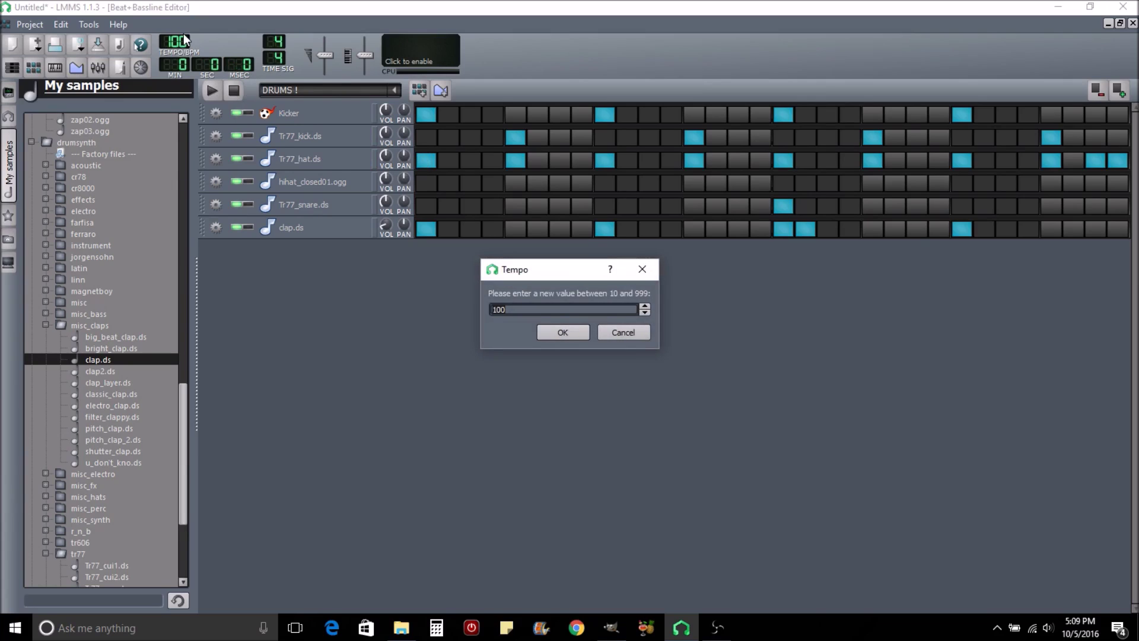
type("140")
key("Return")
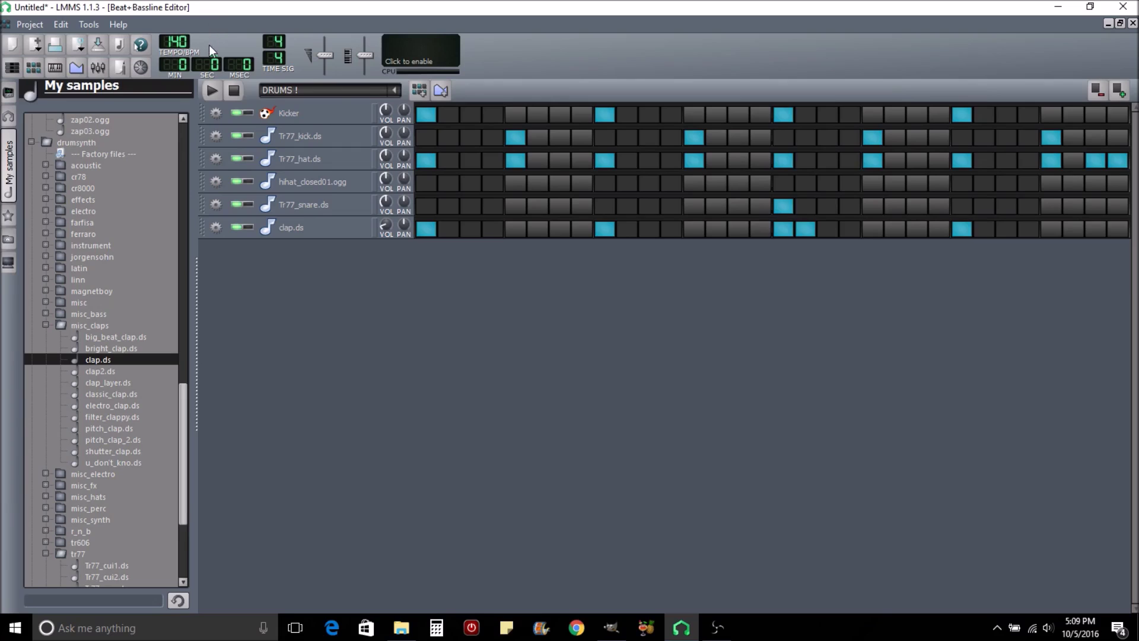
left_click(212, 90)
left_click(233, 91)
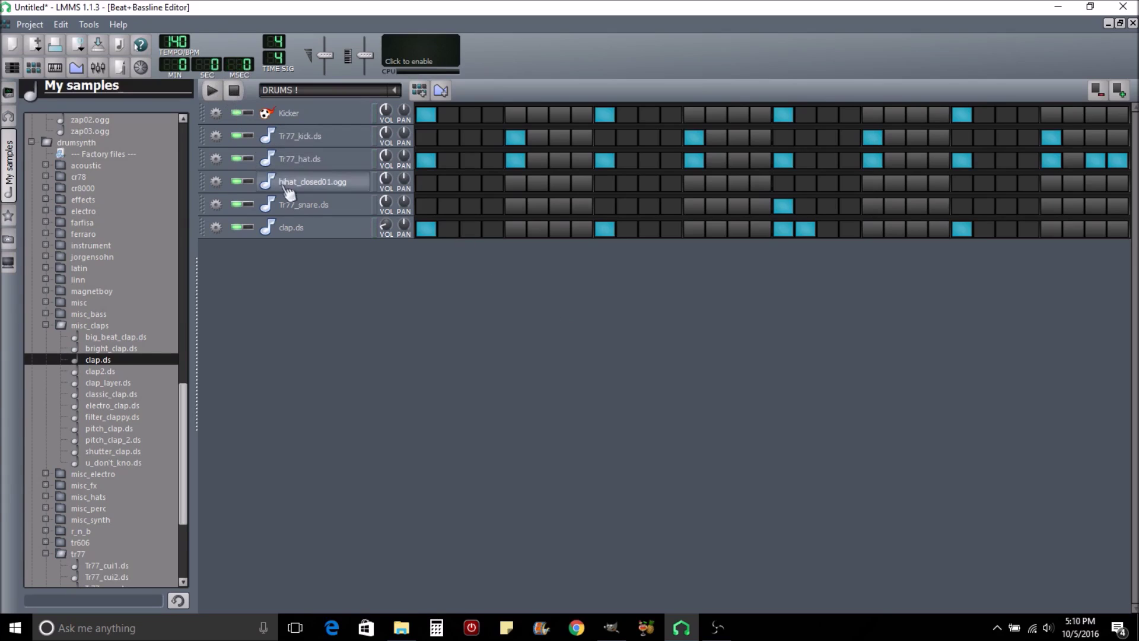